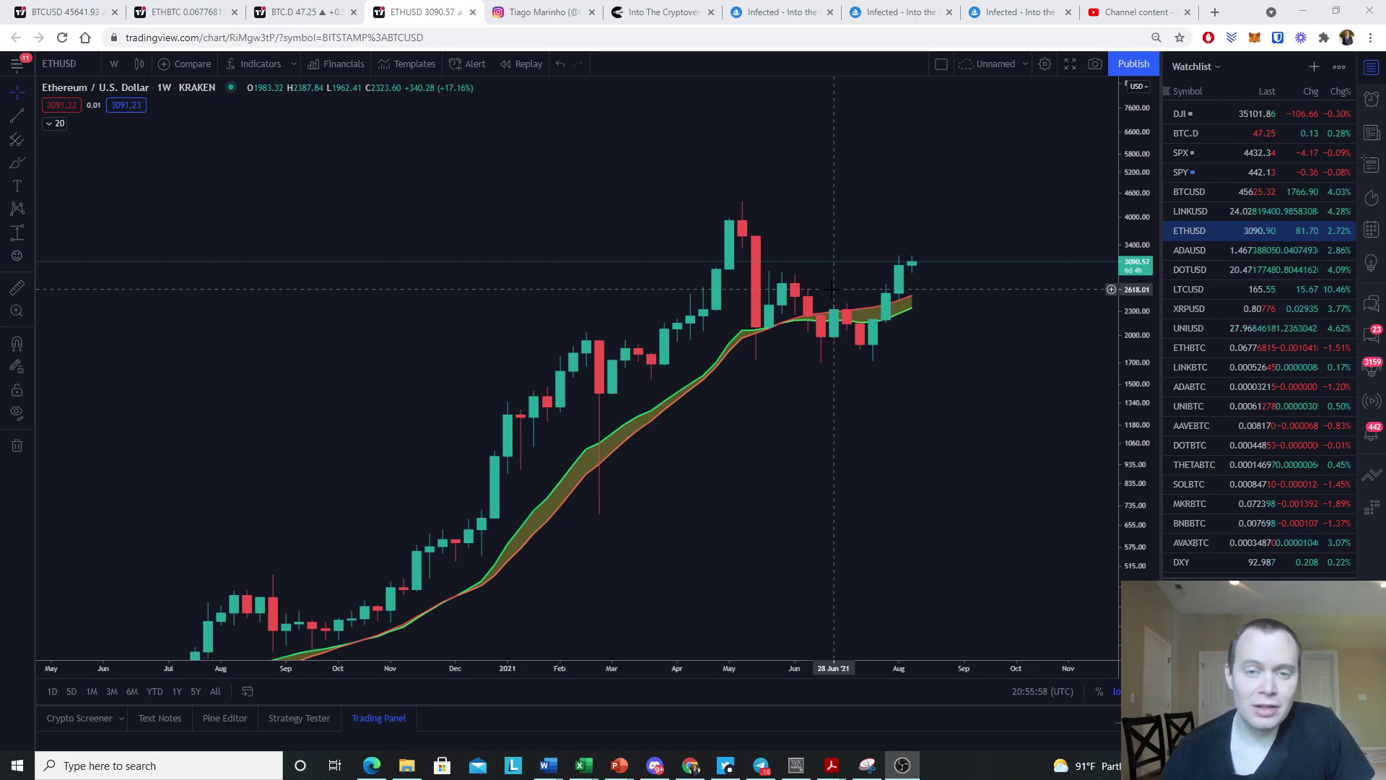
# - Preview the What's A Few NFTs Among Friends? piece on Into The Cryptoverse, then return to Released NFTs
pyautogui.click(647, 8)
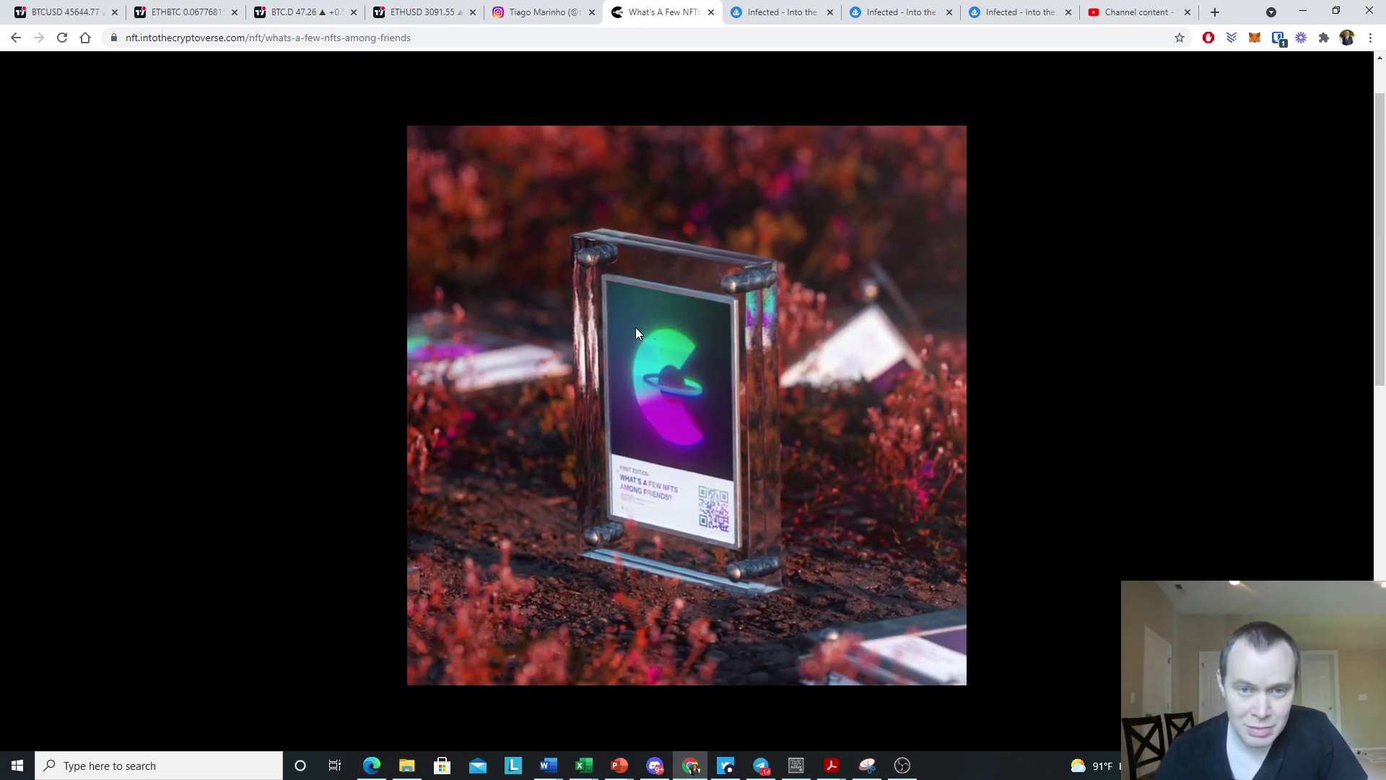
pyautogui.scroll(-7, 791, 484)
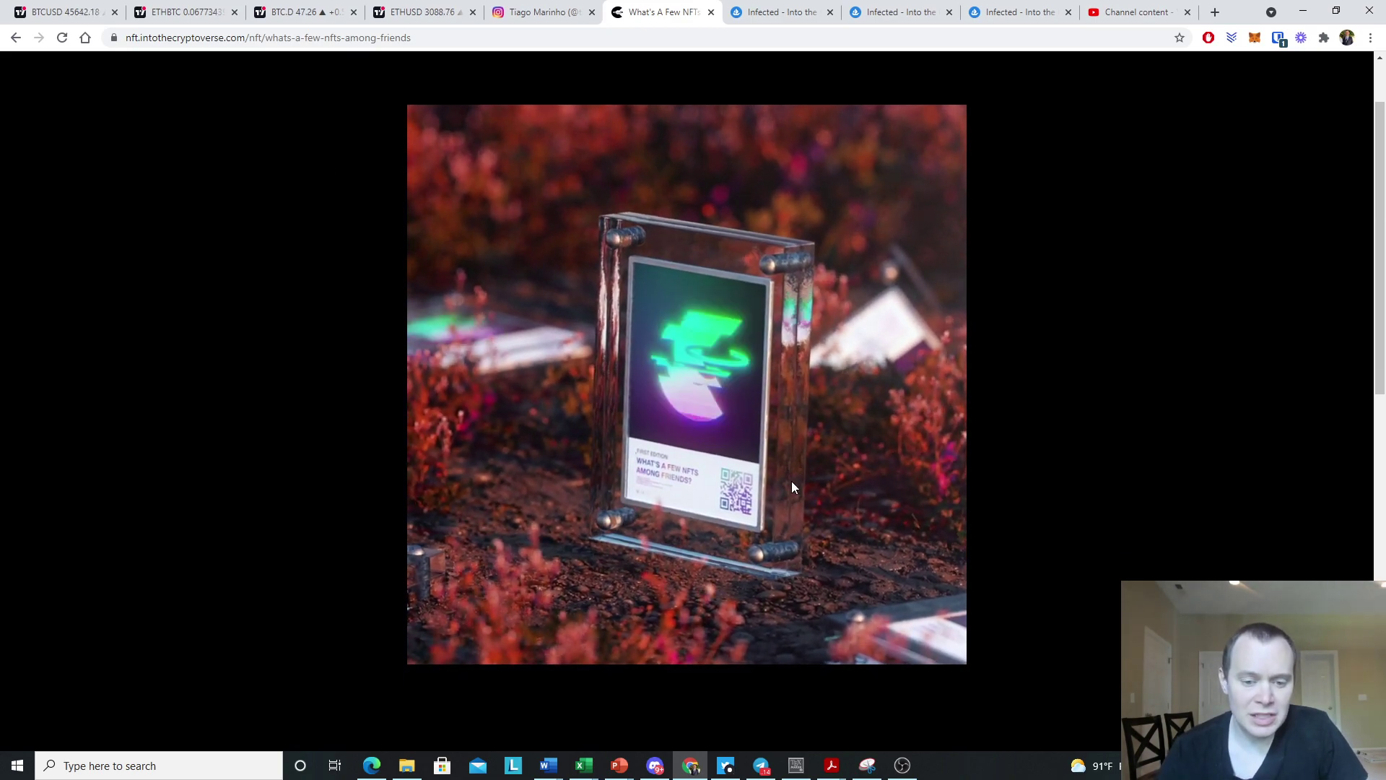
pyautogui.scroll(6, 792, 486)
pyautogui.click(16, 39)
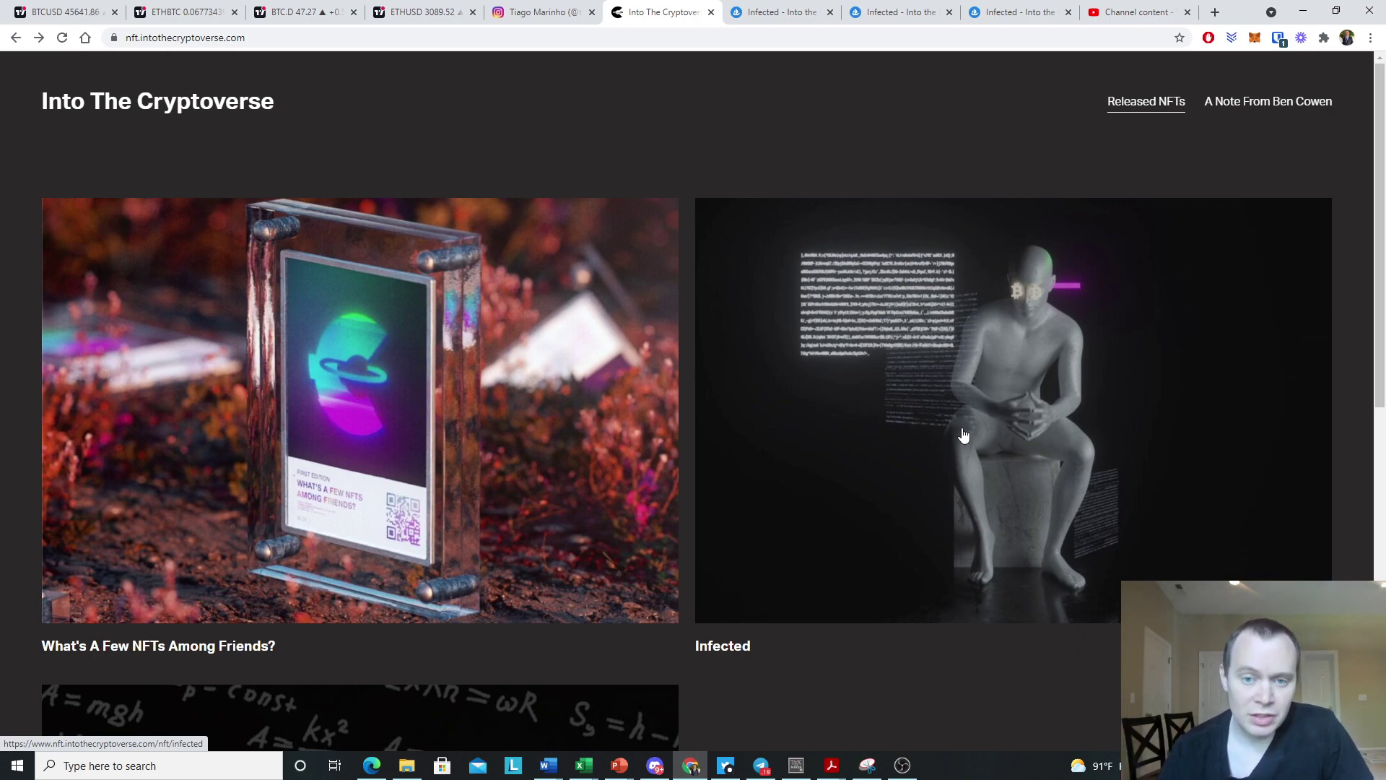
pyautogui.click(545, 13)
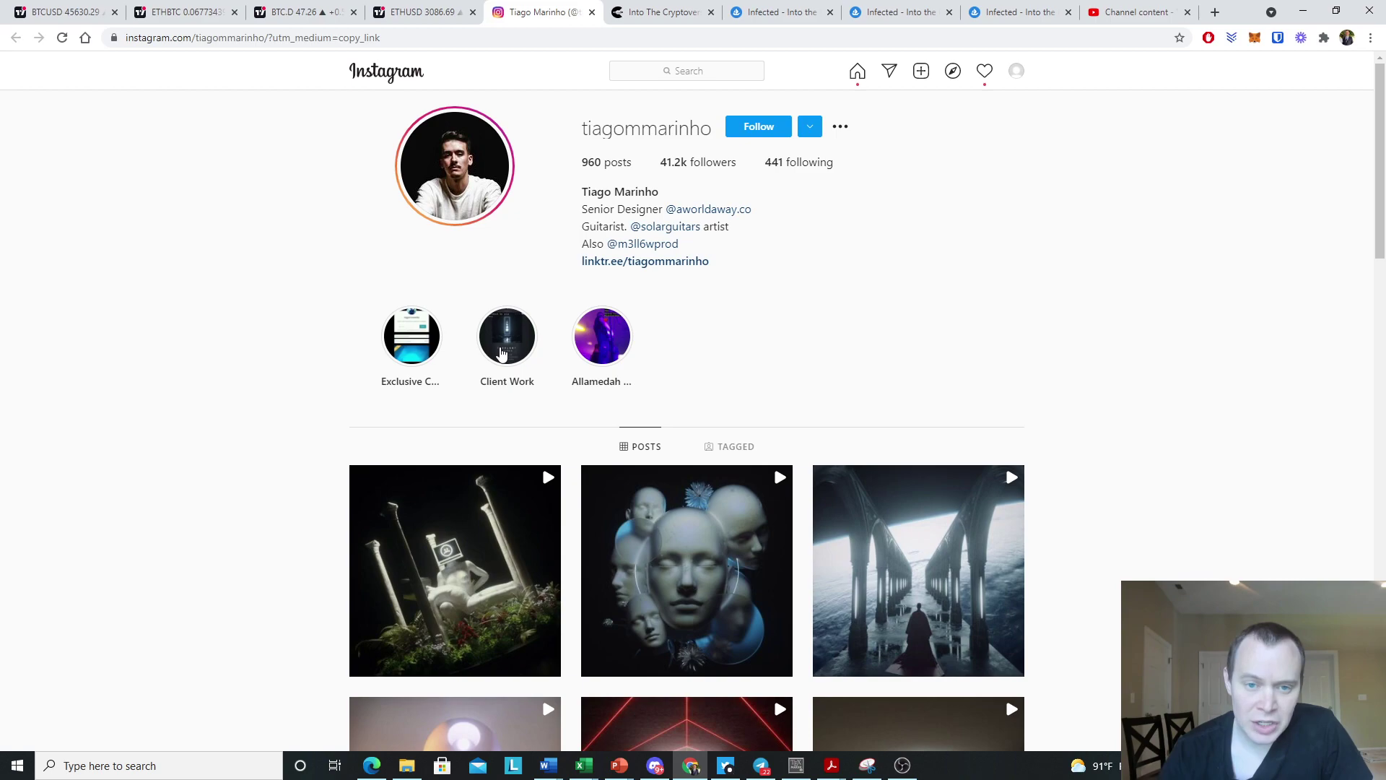
pyautogui.click(652, 16)
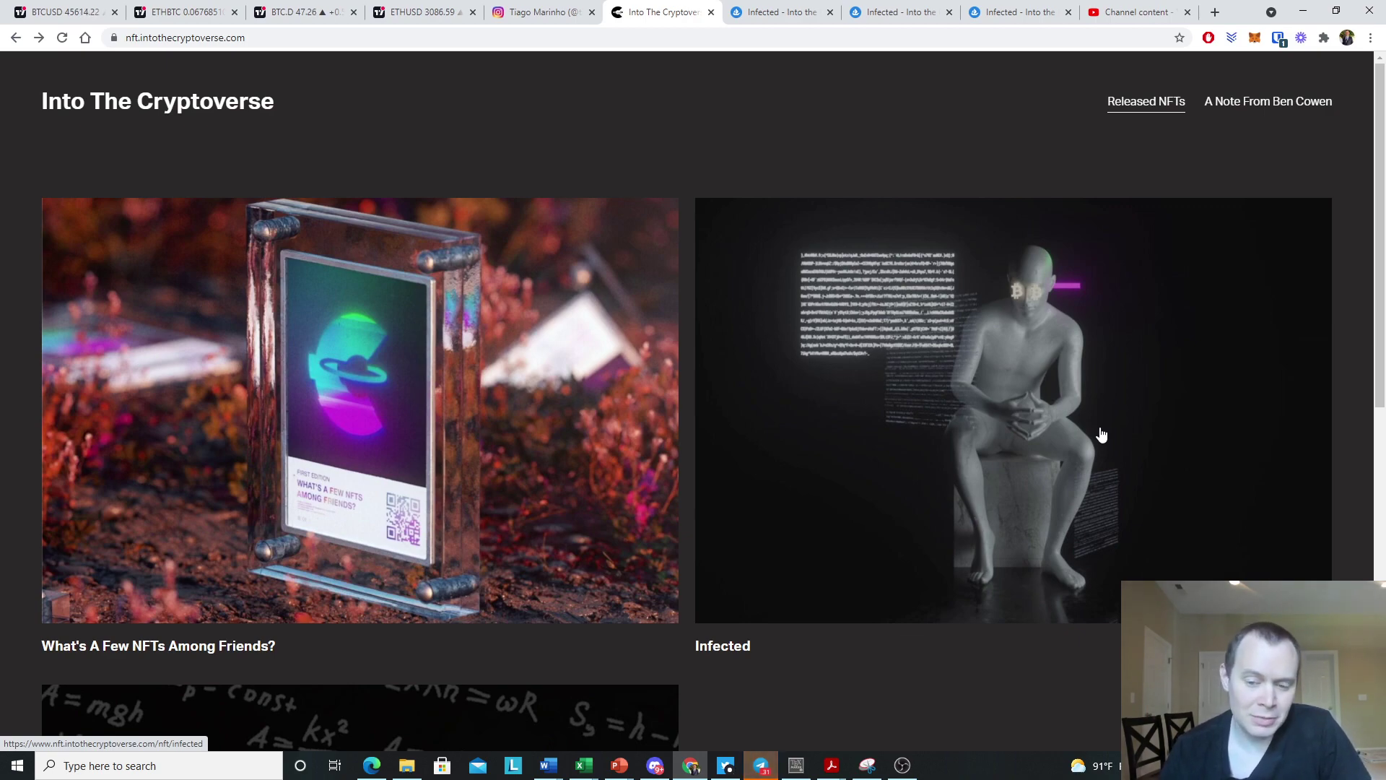
# - Open the Infected NFT page, play its 20-second video full screen, then restart and pause it
pyautogui.click(974, 388)
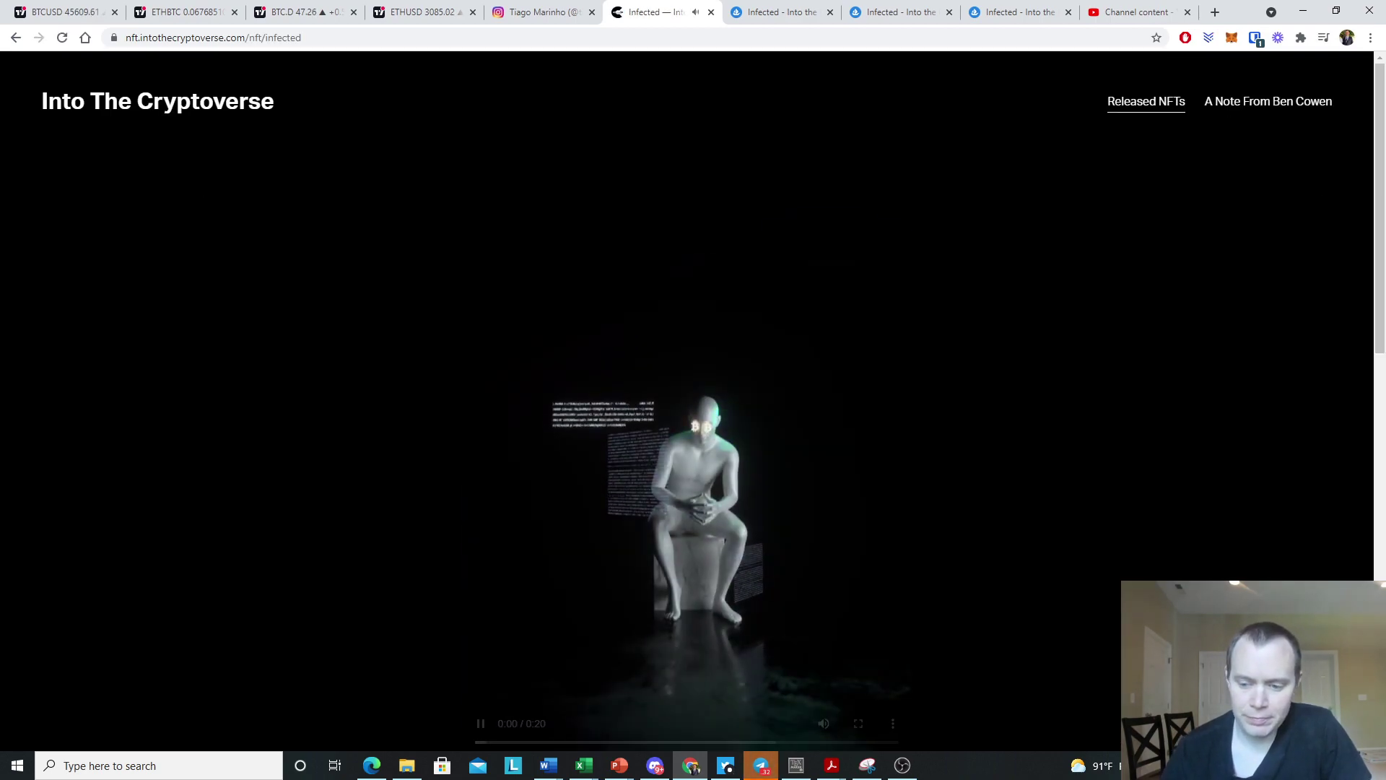
pyautogui.scroll(-2, 877, 509)
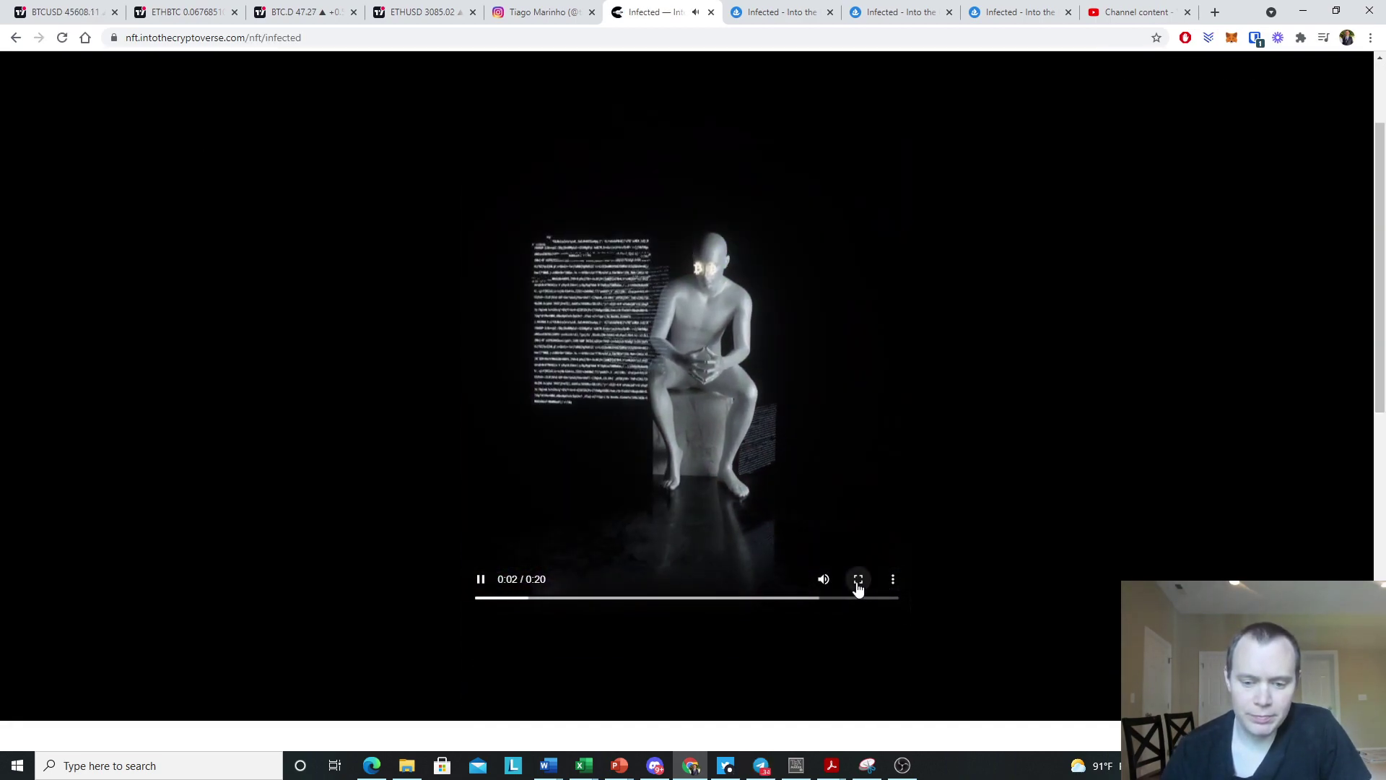
pyautogui.click(858, 582)
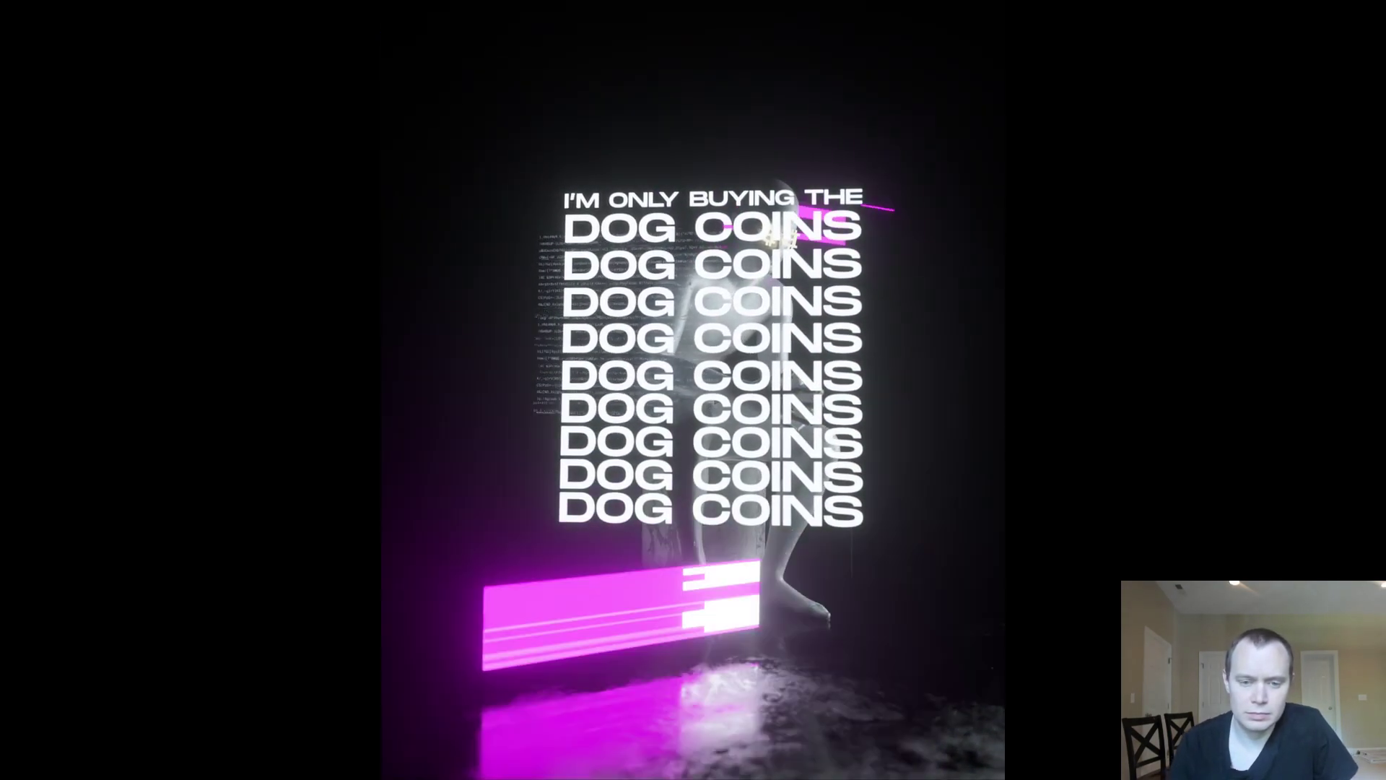
pyautogui.moveTo(1177, 325)
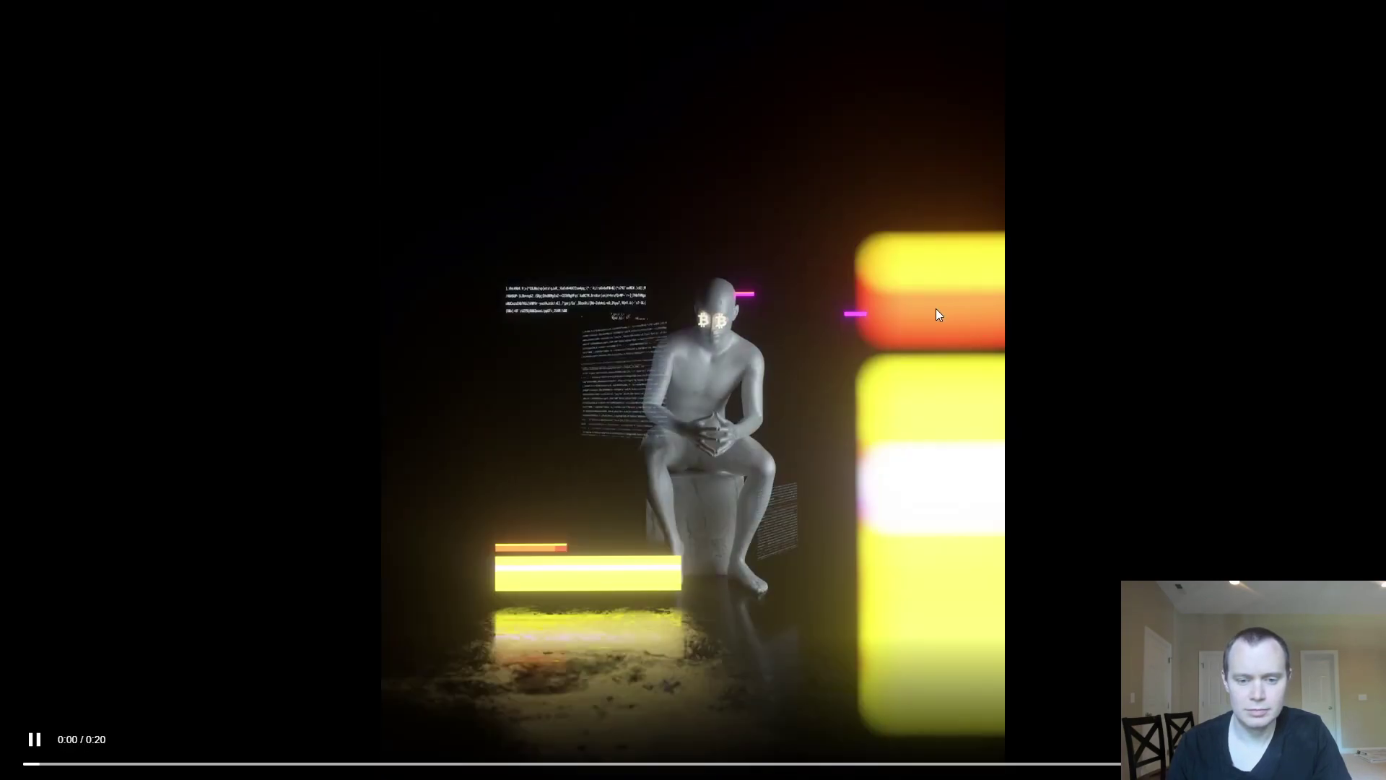
pyautogui.press('Escape')
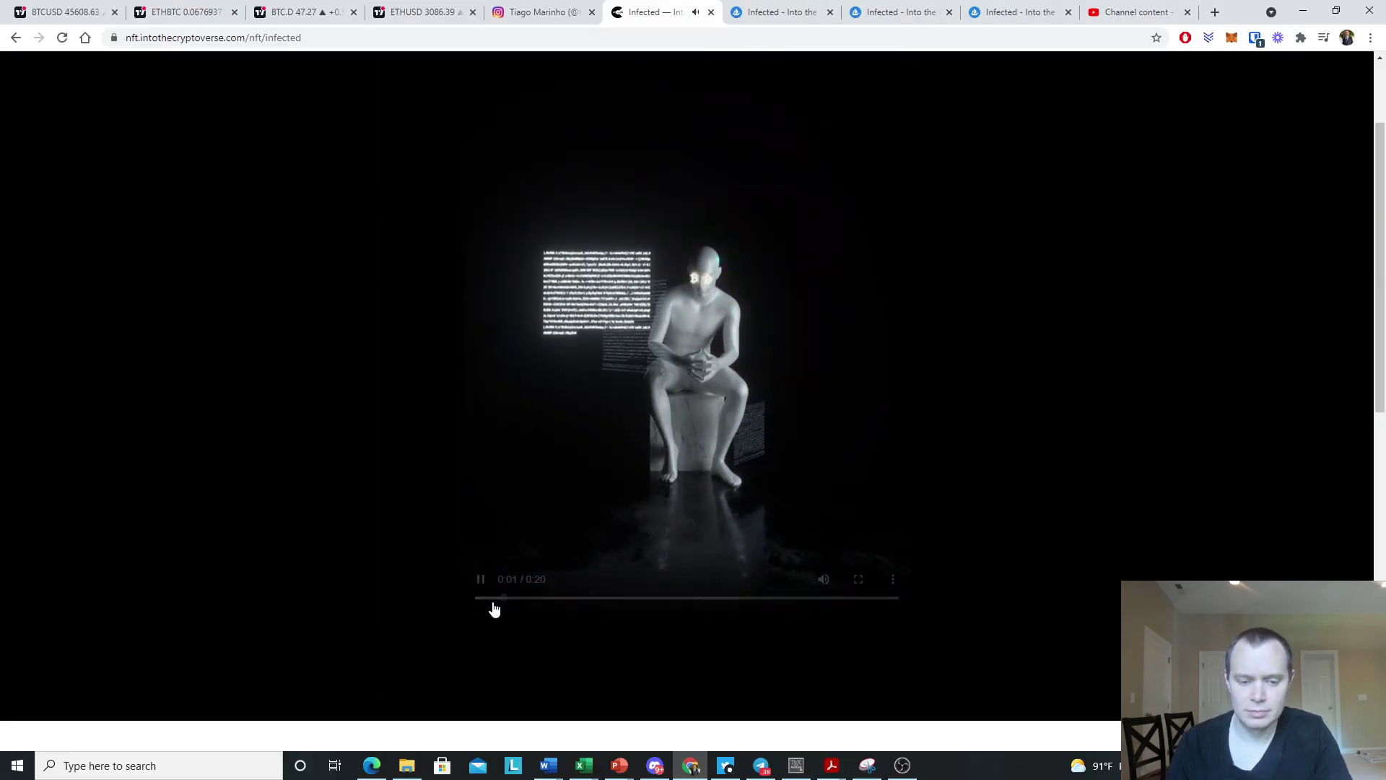
pyautogui.click(494, 599)
pyautogui.click(480, 579)
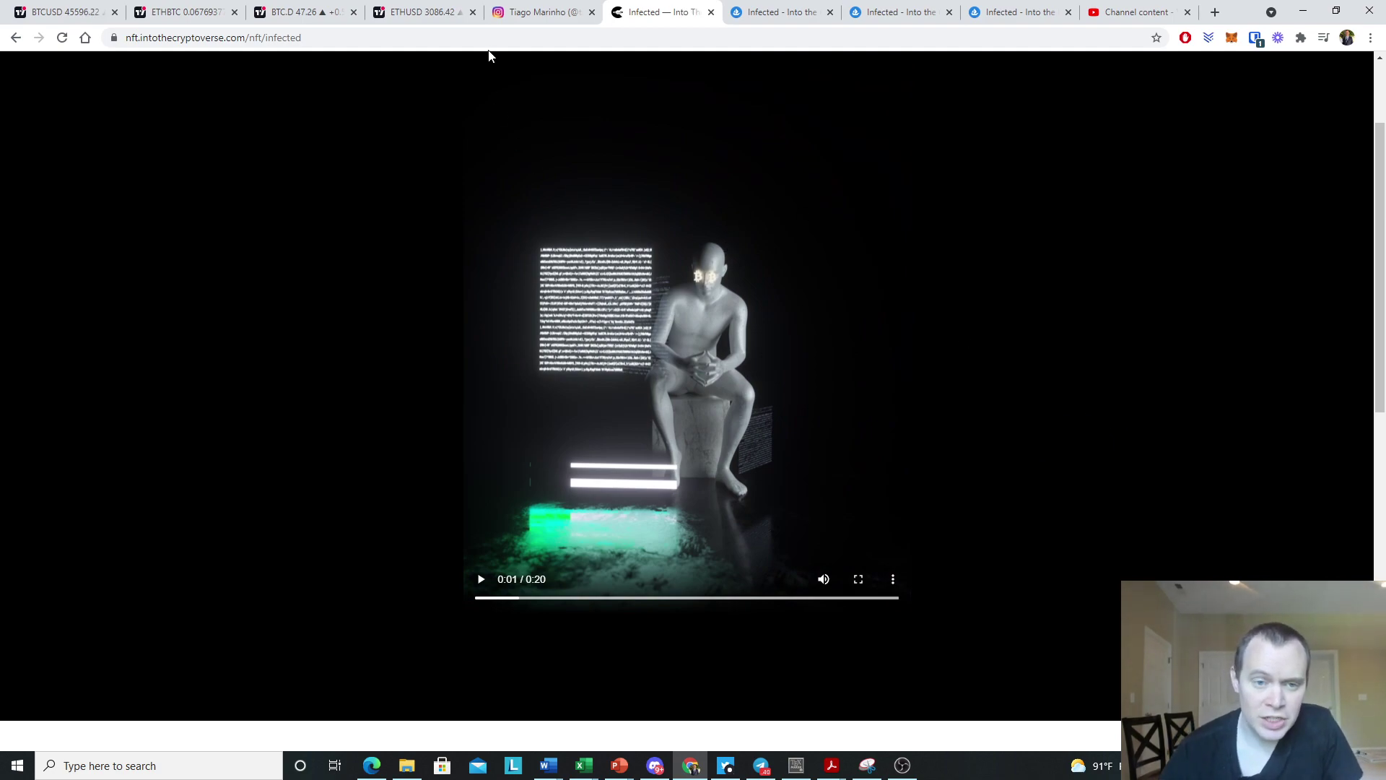
# - Glance at the artist's Instagram profile, then go back via the Infected page to Released NFTs
pyautogui.click(542, 13)
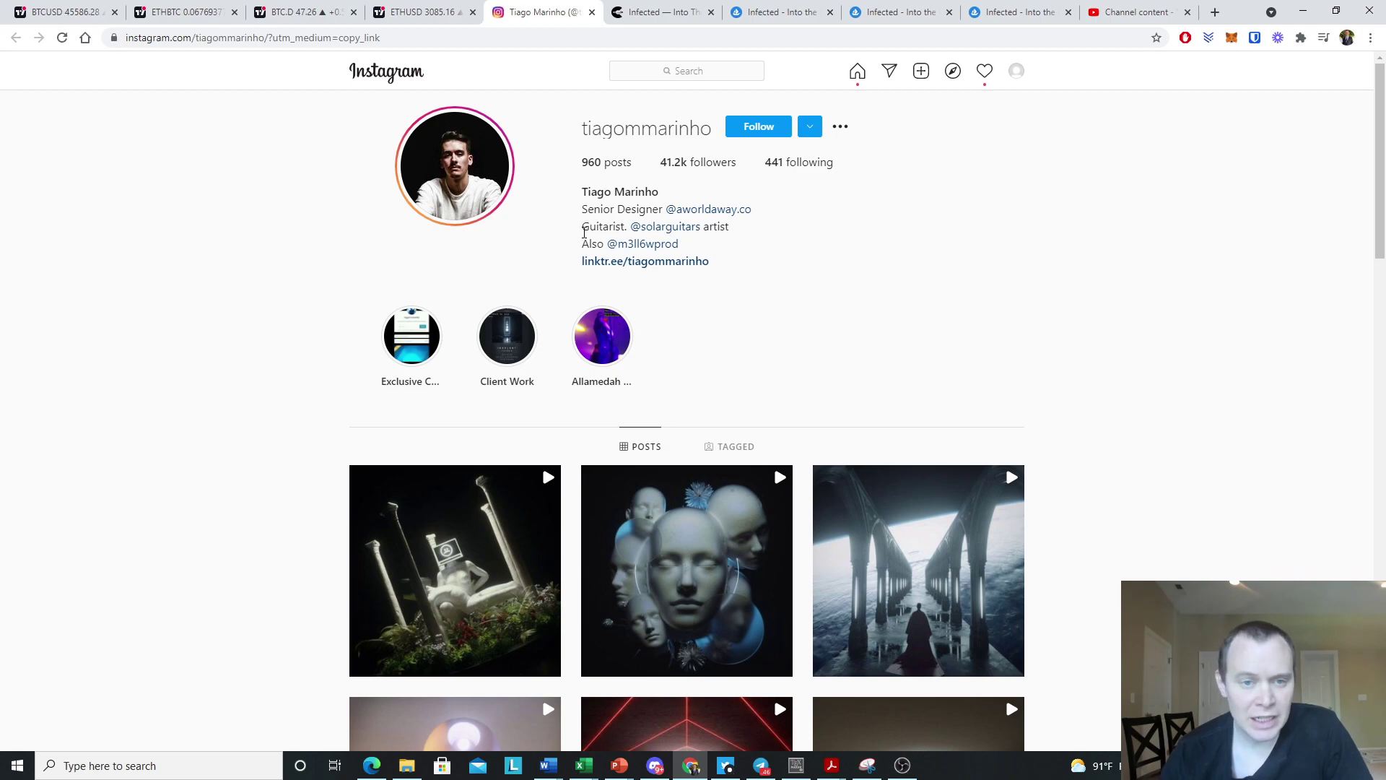
pyautogui.click(638, 14)
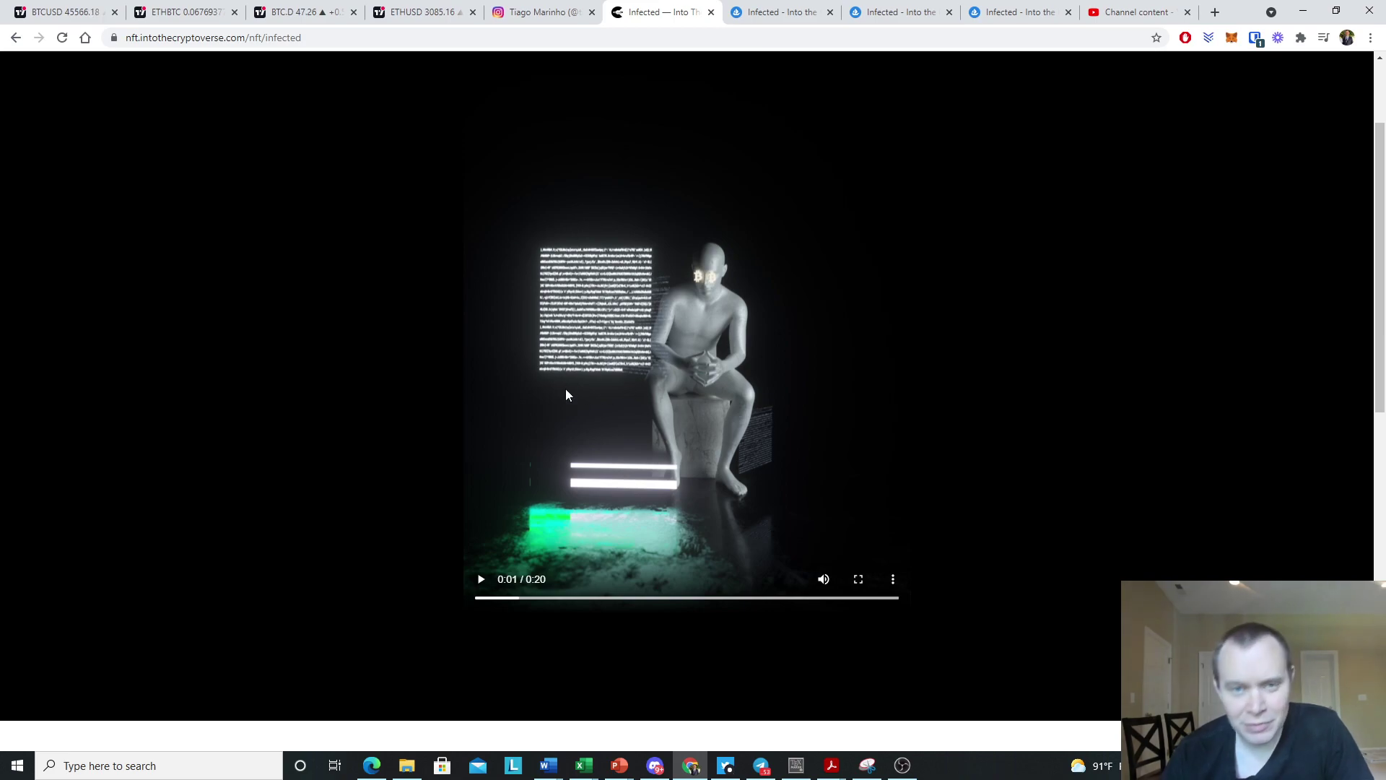
pyautogui.click(15, 38)
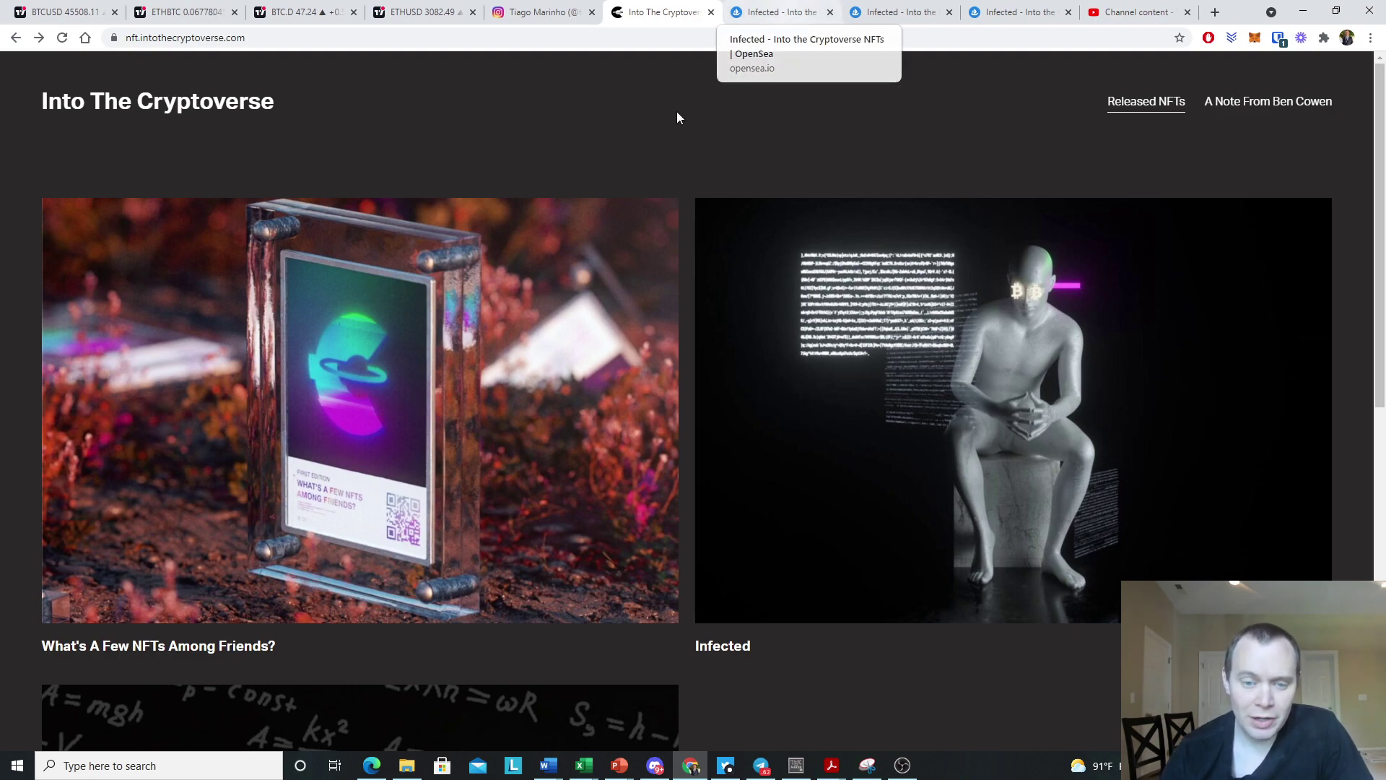
# - Open the Infected NFT page and follow its View on OpenSea link to the 0.5 ETH auction
pyautogui.scroll(-4, 839, 322)
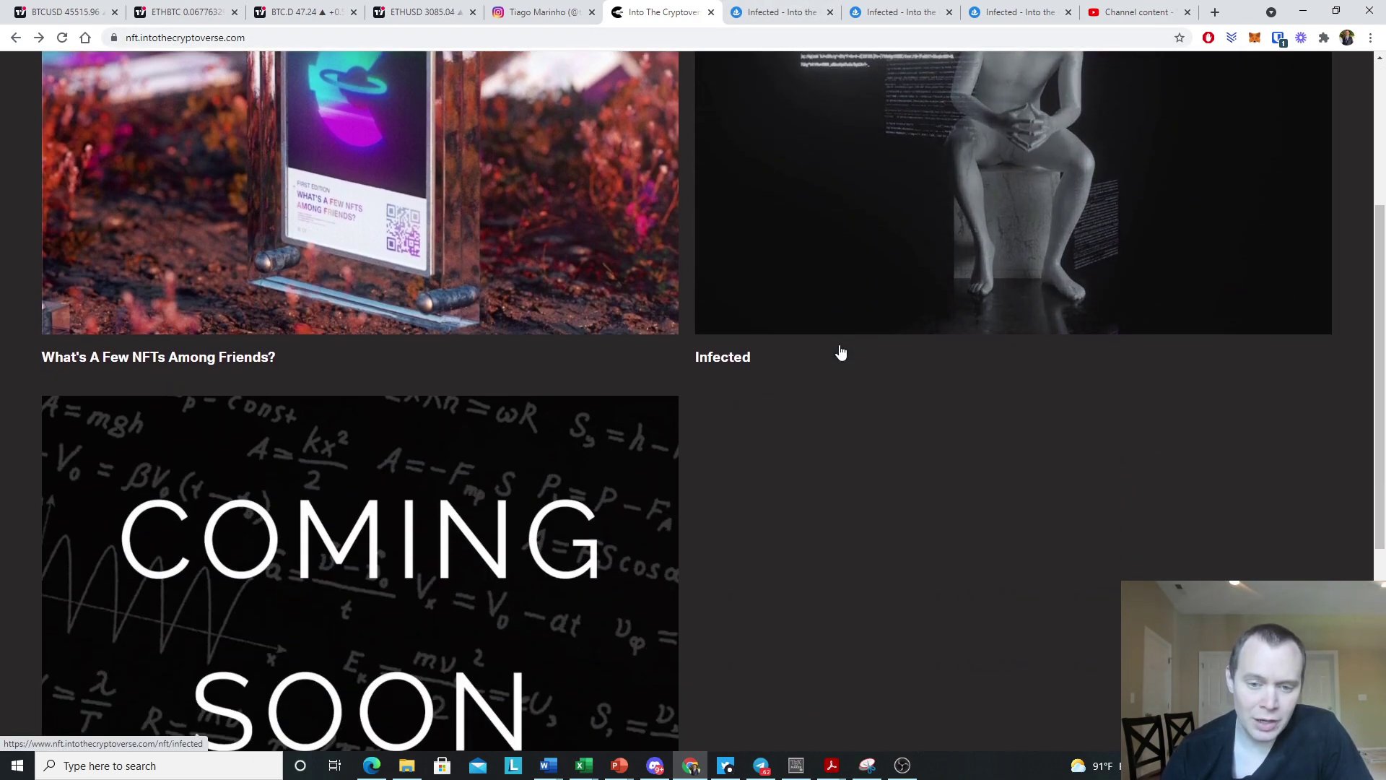
pyautogui.scroll(3, 878, 418)
pyautogui.click(896, 280)
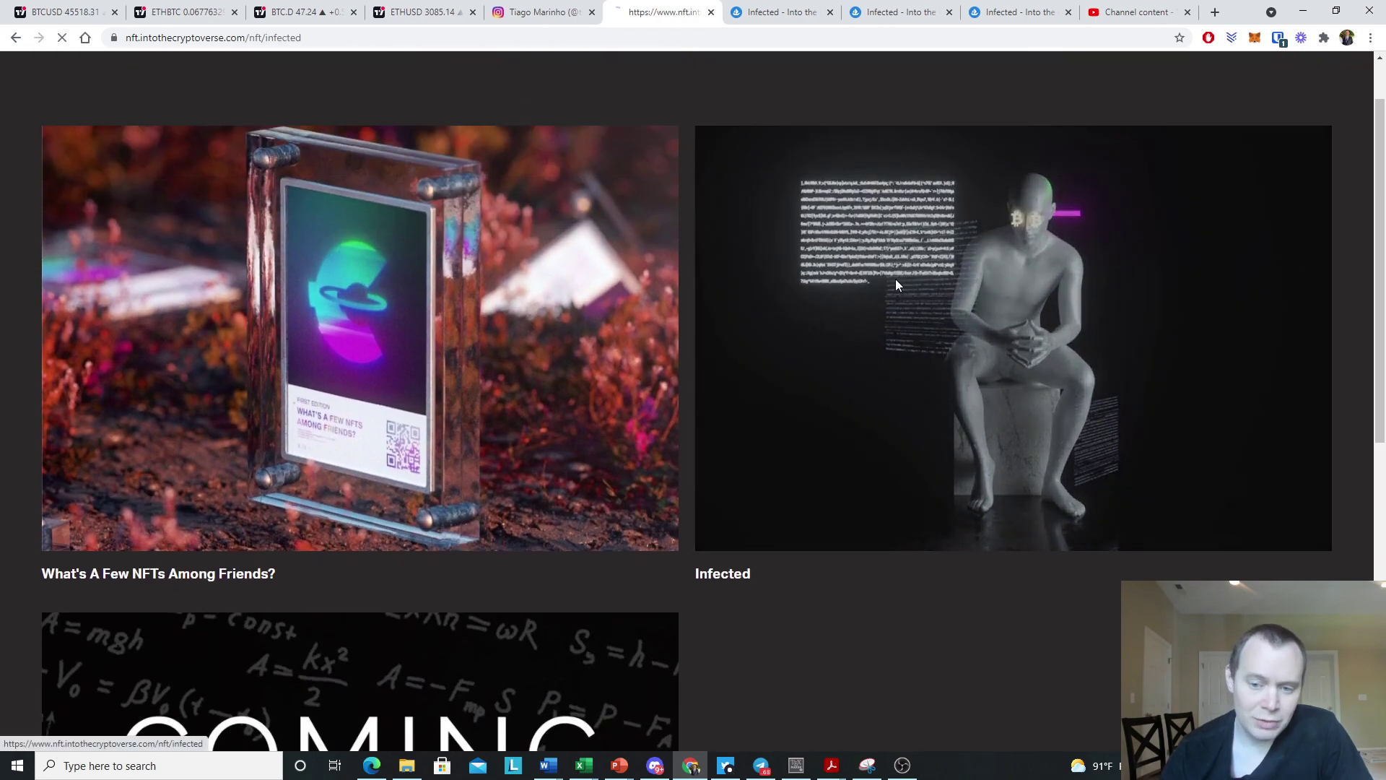
pyautogui.scroll(-3, 365, 547)
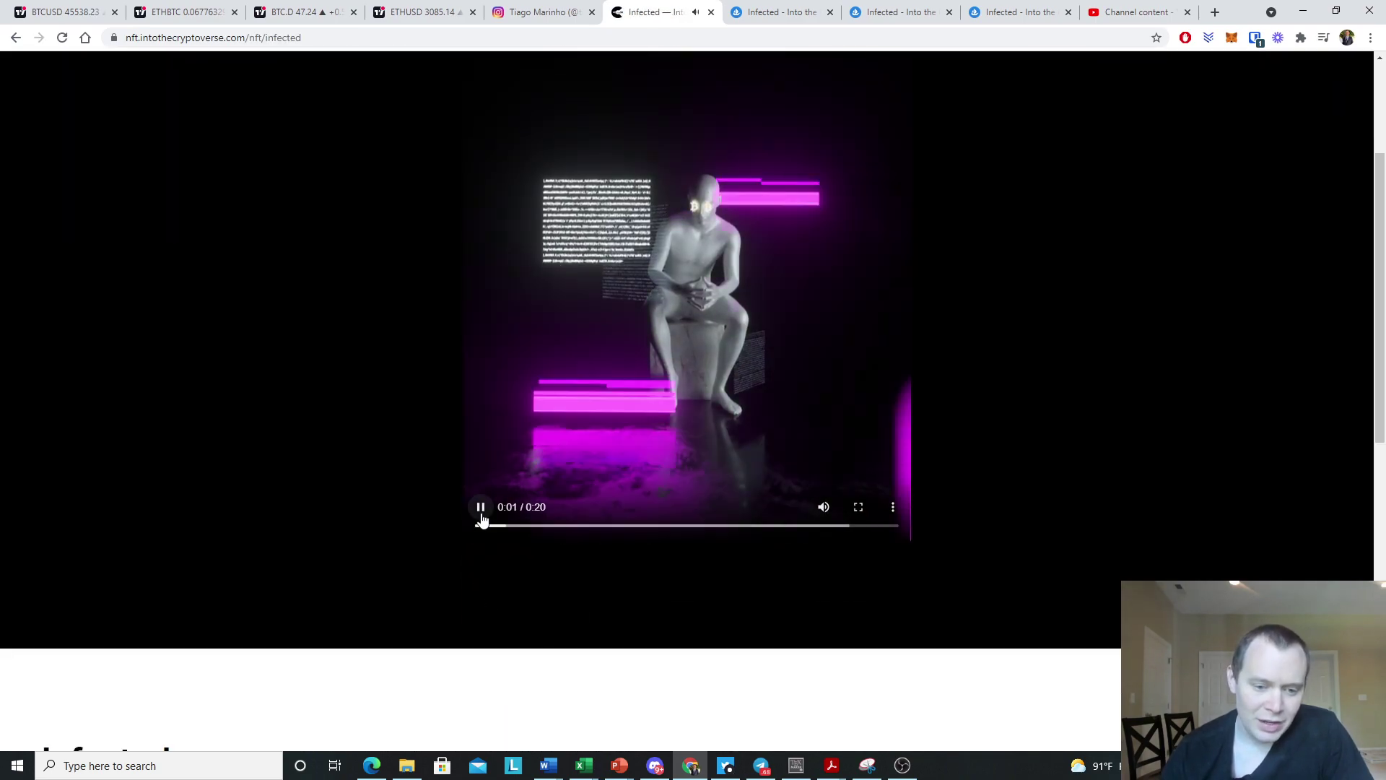
pyautogui.scroll(-5, 615, 528)
pyautogui.click(151, 568)
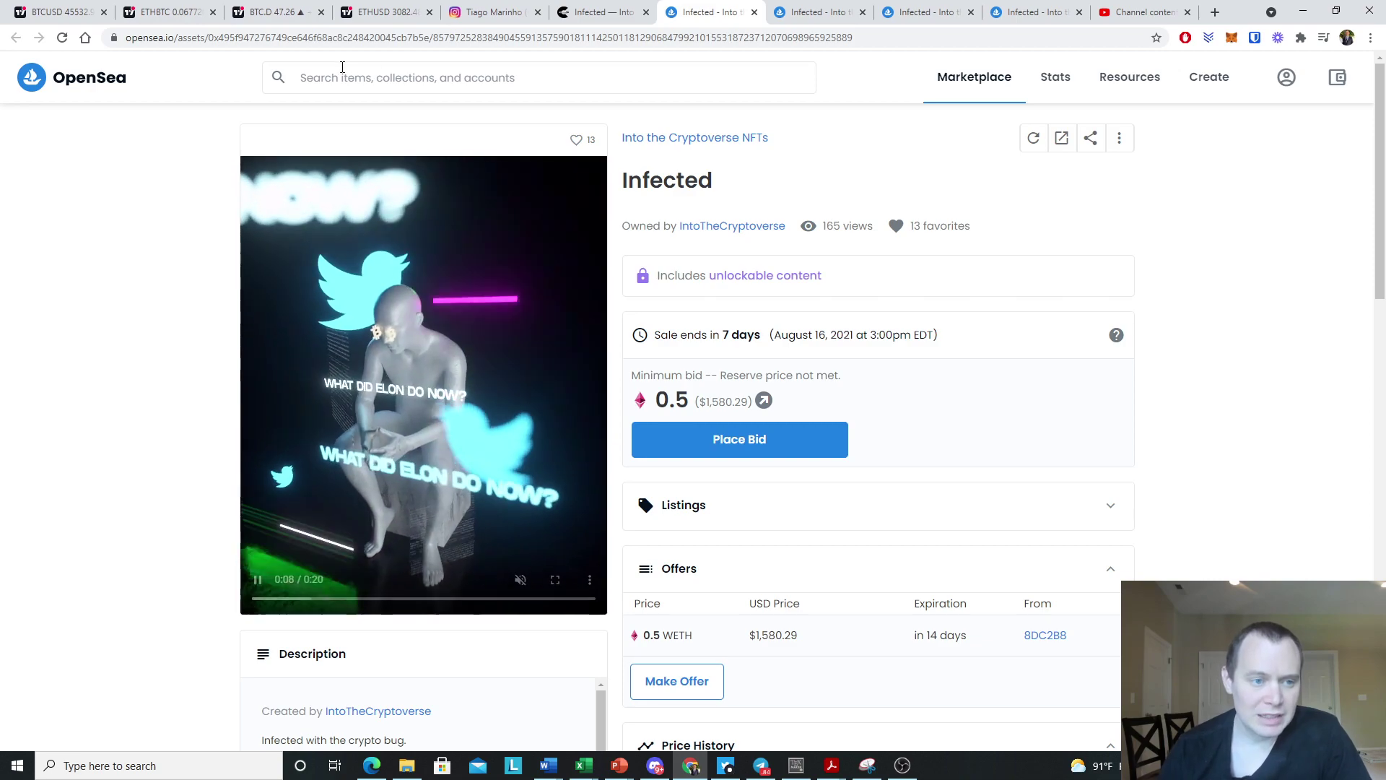
# - Return to the Kraken ETHUSD weekly chart and zoom out to show its history from 2016
pyautogui.click(381, 12)
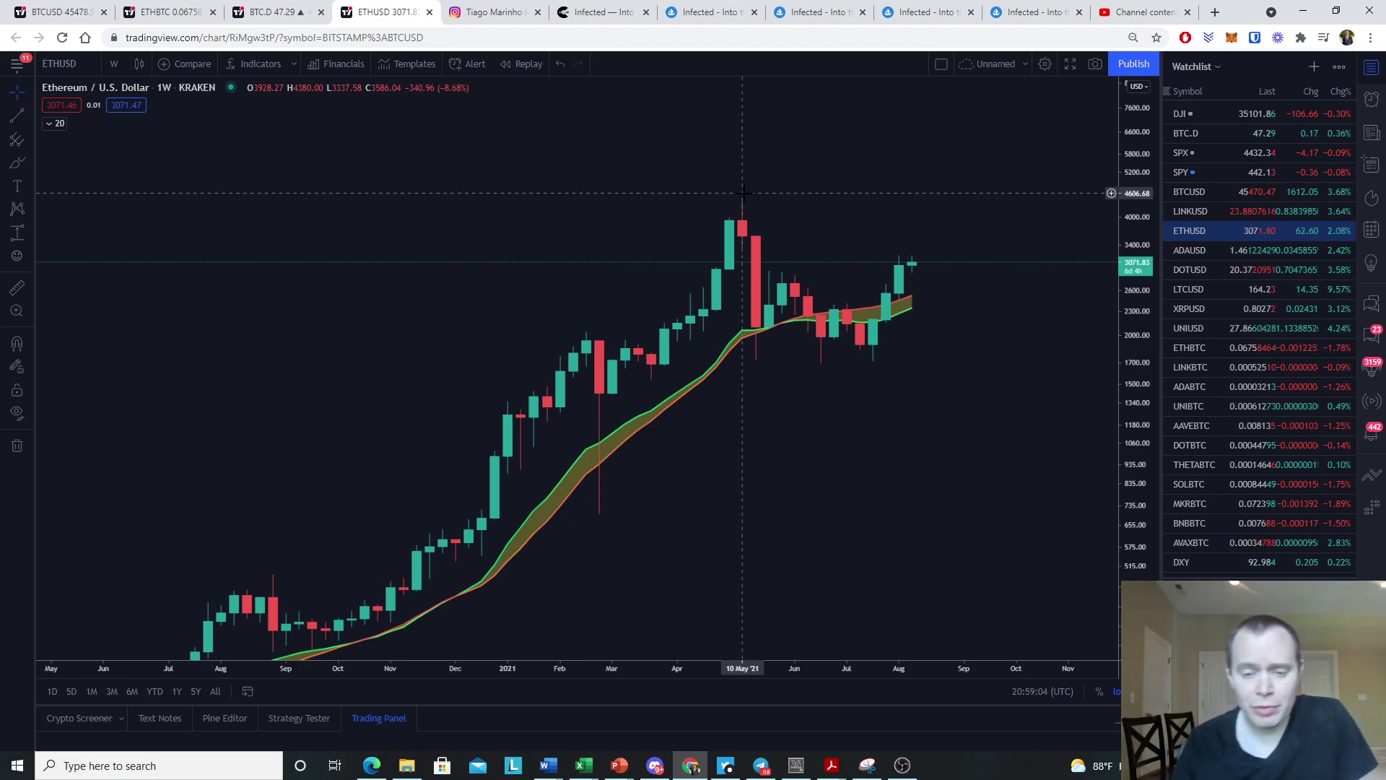
pyautogui.scroll(-10, 745, 194)
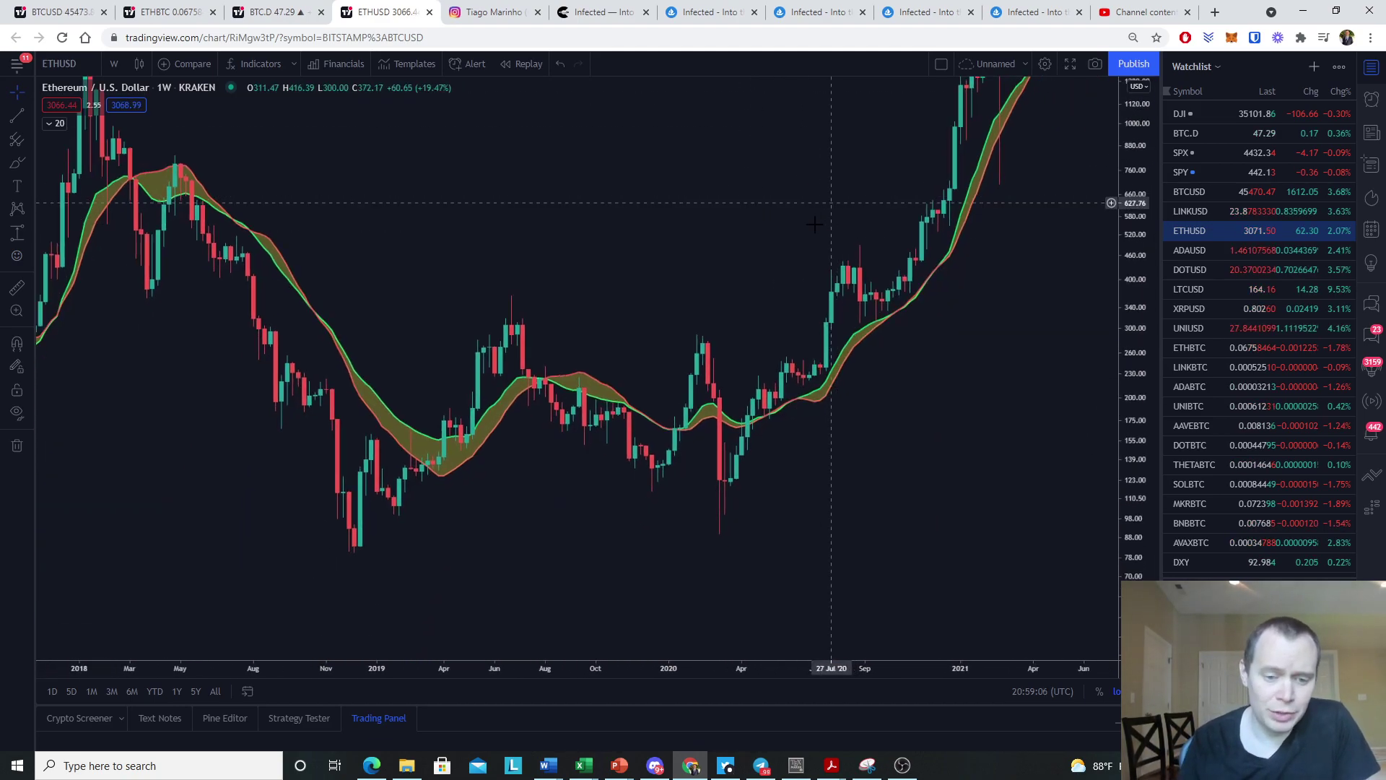
pyautogui.scroll(-8, 1068, 470)
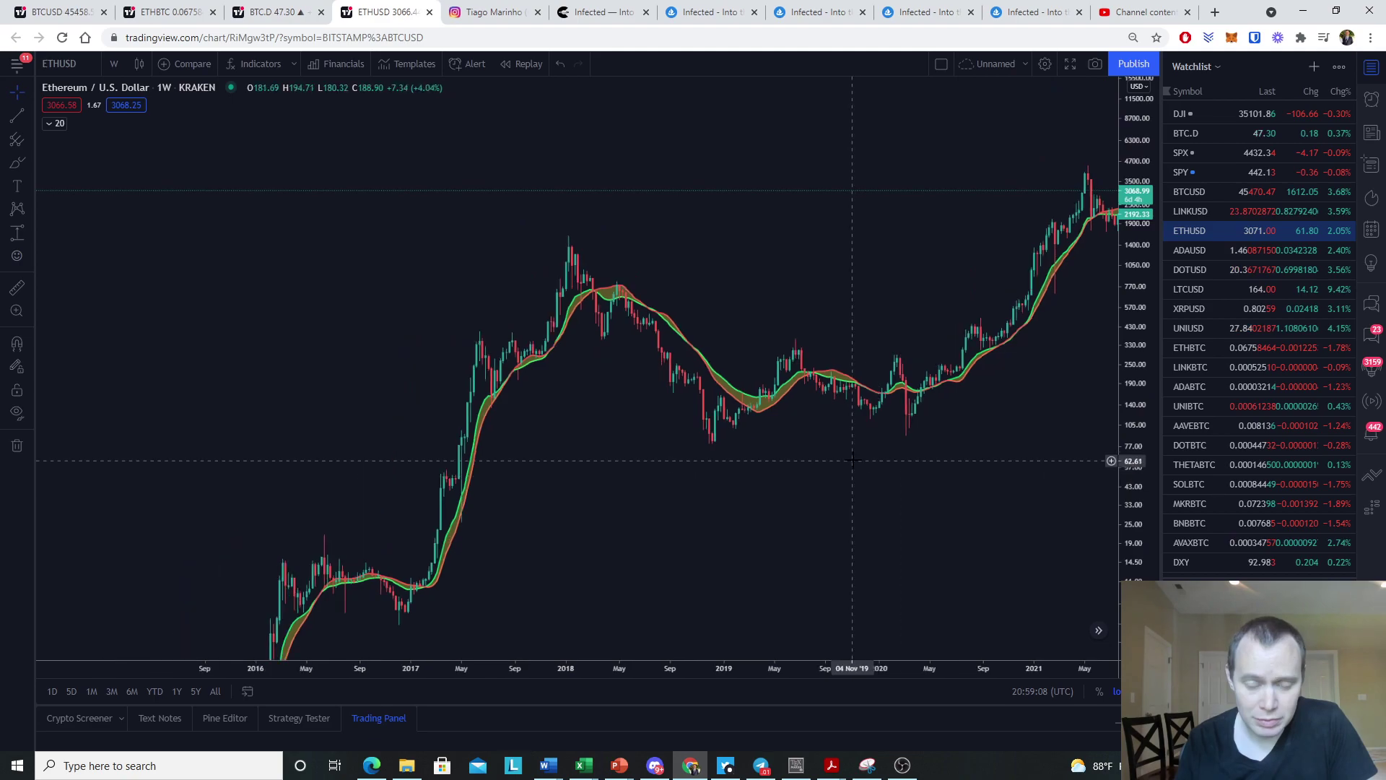
pyautogui.scroll(5, 702, 433)
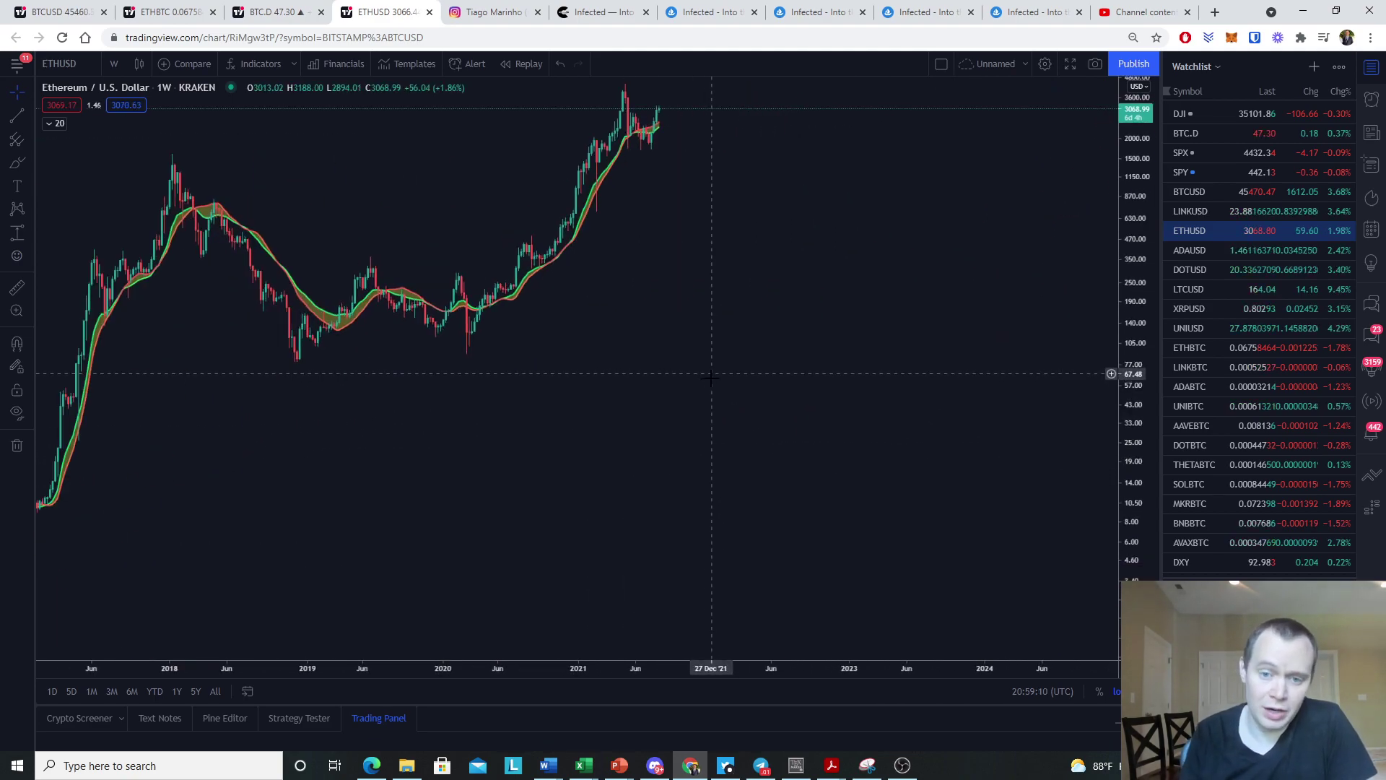
# - Pan to ETHUSD's 2015 start and brush curves over the 2016, 2017 and 2020–2021 rallies, plus consolidation ellipses
pyautogui.moveTo(789, 371); pyautogui.dragTo(963, 371)
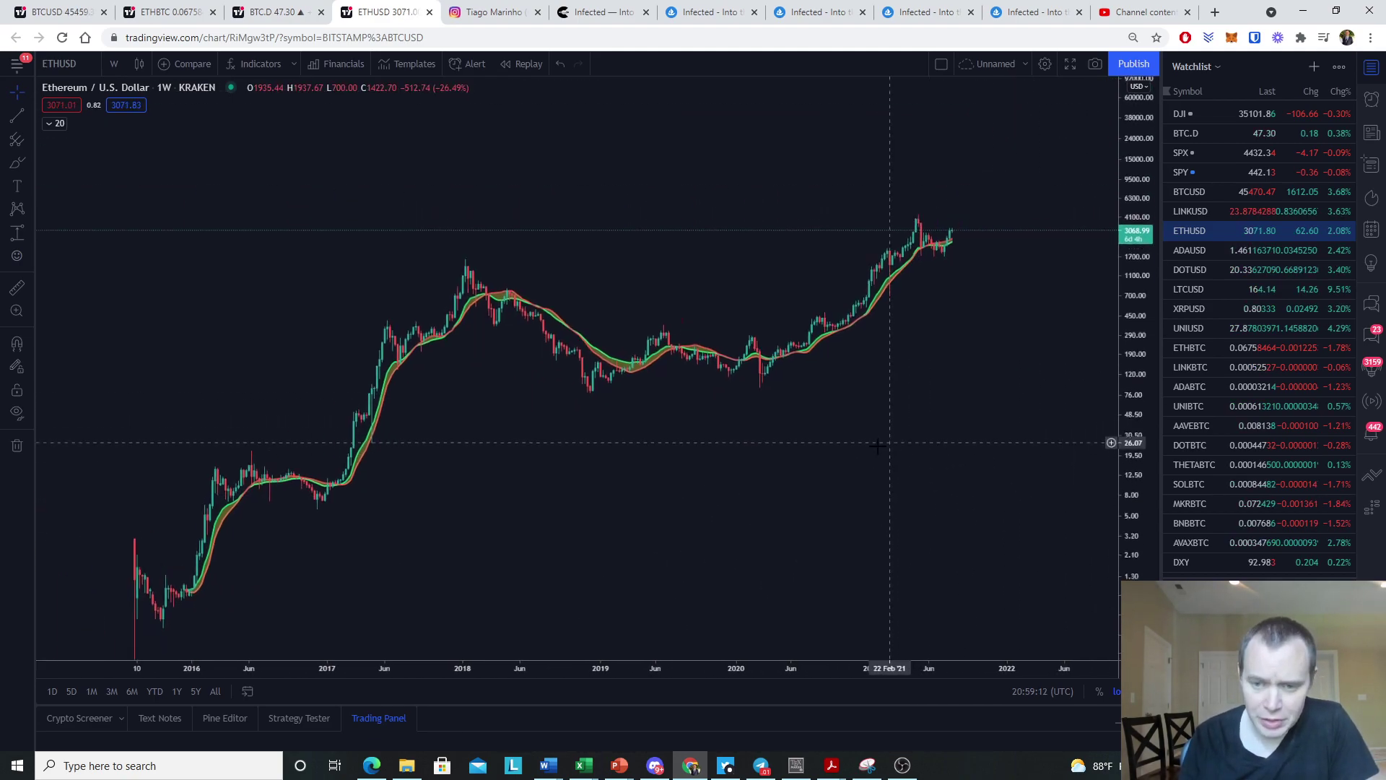
pyautogui.click(17, 162)
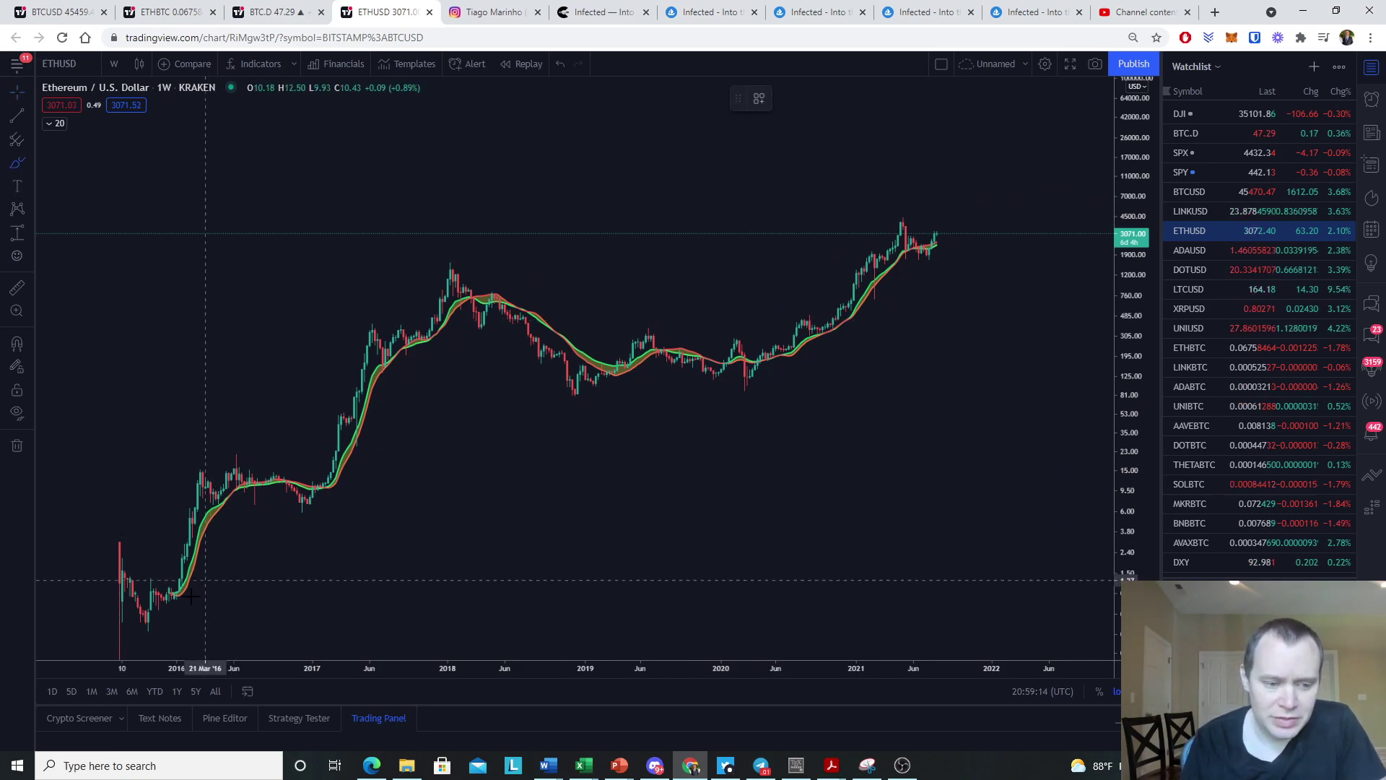
pyautogui.moveTo(157, 581); pyautogui.dragTo(190, 509)
pyautogui.moveTo(291, 462)
pyautogui.mouseDown()
pyautogui.moveTo(347, 318)
pyautogui.moveTo(330, 312)
pyautogui.mouseUp()
pyautogui.moveTo(425, 317)
pyautogui.mouseDown()
pyautogui.moveTo(446, 269)
pyautogui.moveTo(432, 254)
pyautogui.mouseUp()
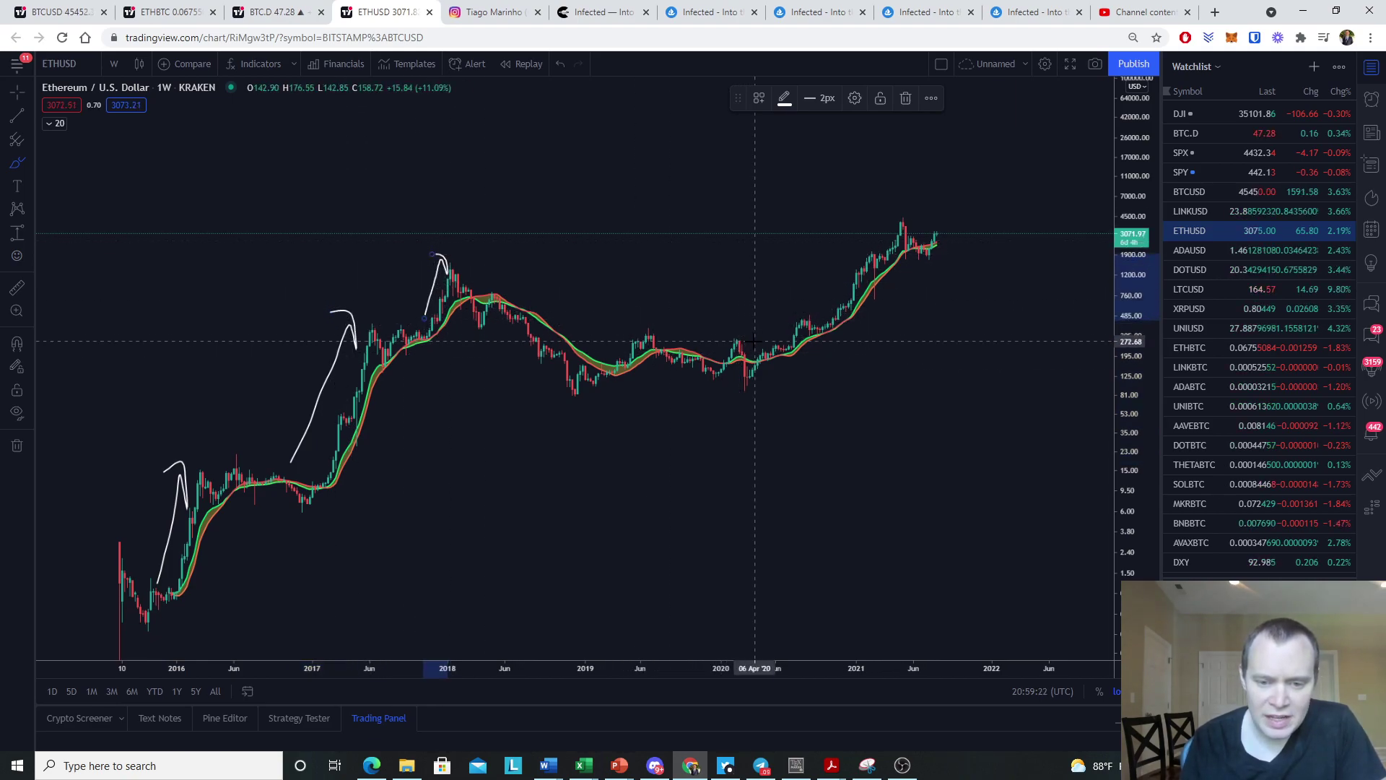
pyautogui.moveTo(755, 337)
pyautogui.mouseDown()
pyautogui.moveTo(874, 212)
pyautogui.moveTo(831, 182)
pyautogui.mouseUp()
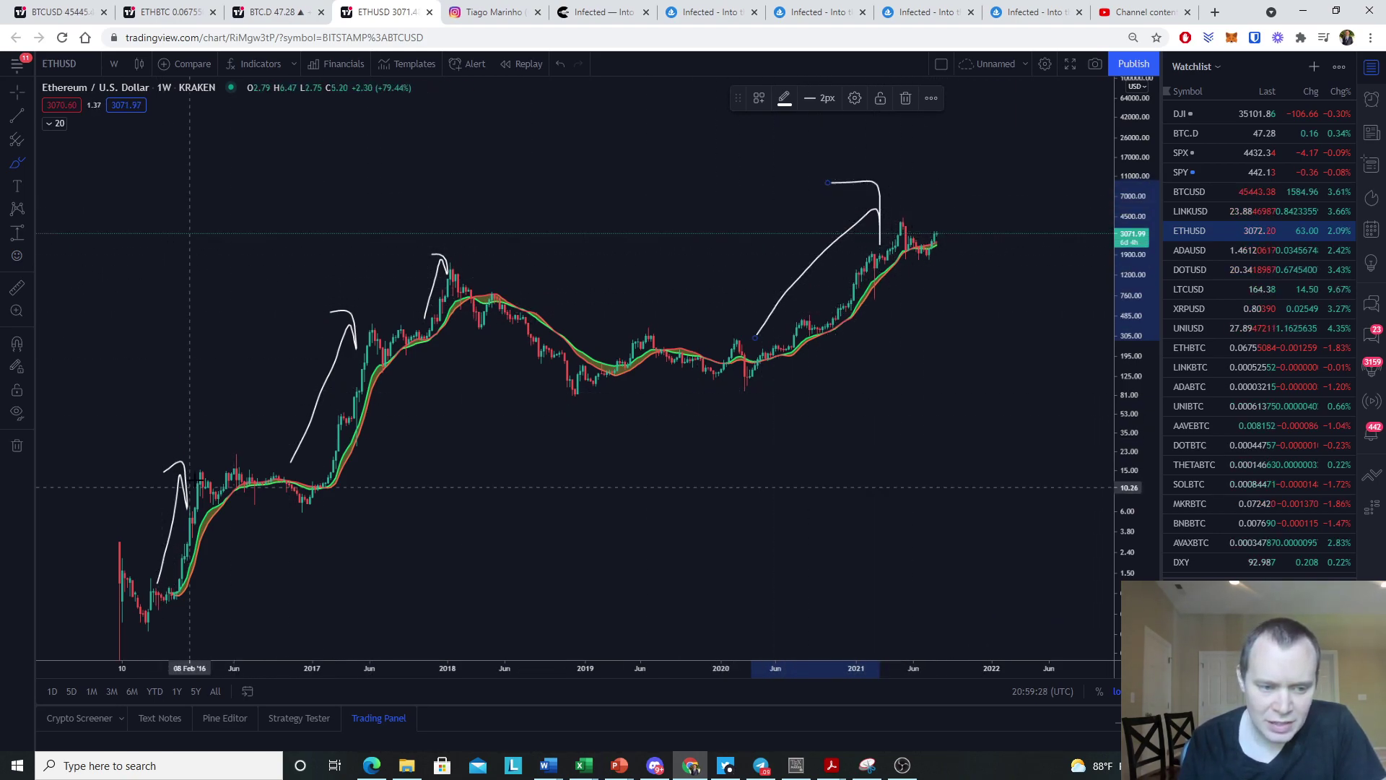
pyautogui.moveTo(259, 463)
pyautogui.mouseDown()
pyautogui.moveTo(249, 455)
pyautogui.moveTo(202, 498)
pyautogui.moveTo(209, 451)
pyautogui.mouseUp()
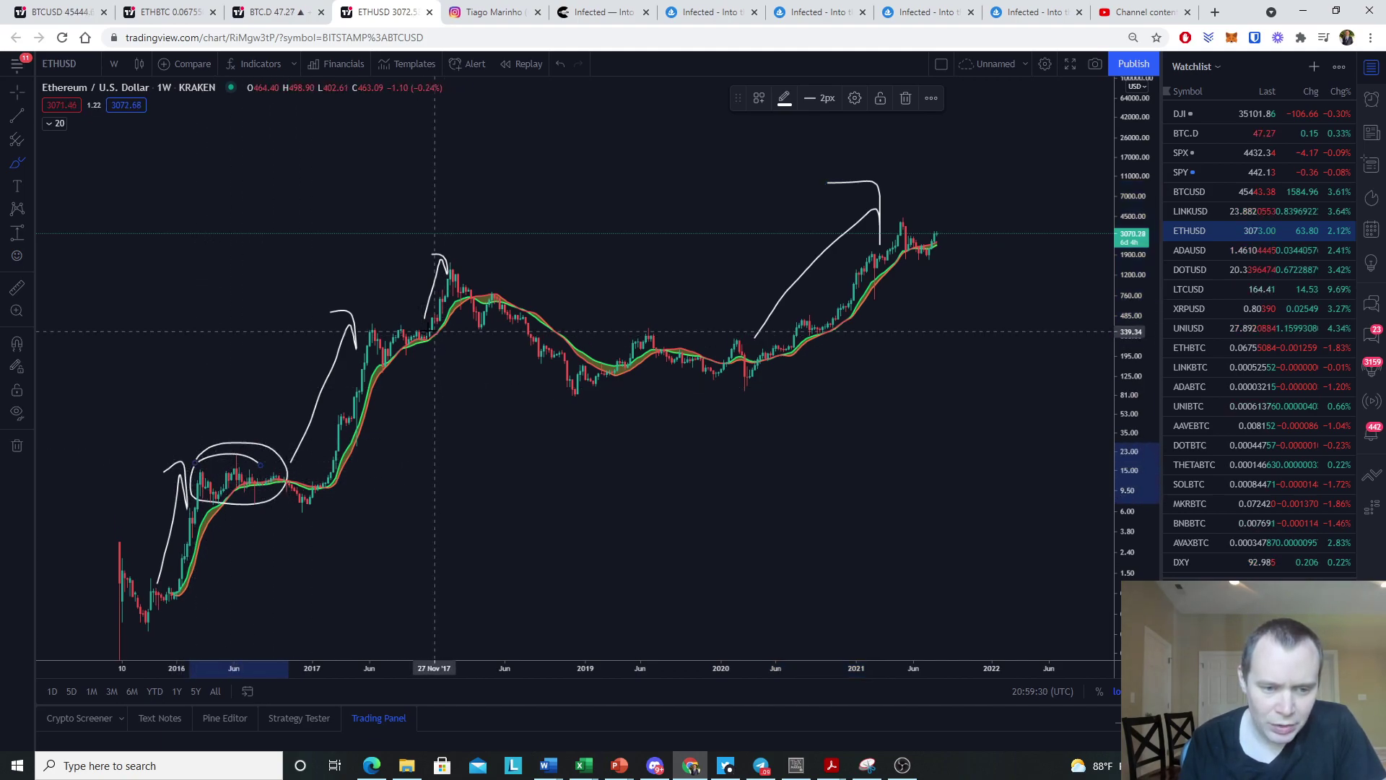
pyautogui.moveTo(424, 332)
pyautogui.mouseDown()
pyautogui.moveTo(349, 334)
pyautogui.moveTo(437, 339)
pyautogui.moveTo(383, 332)
pyautogui.mouseUp()
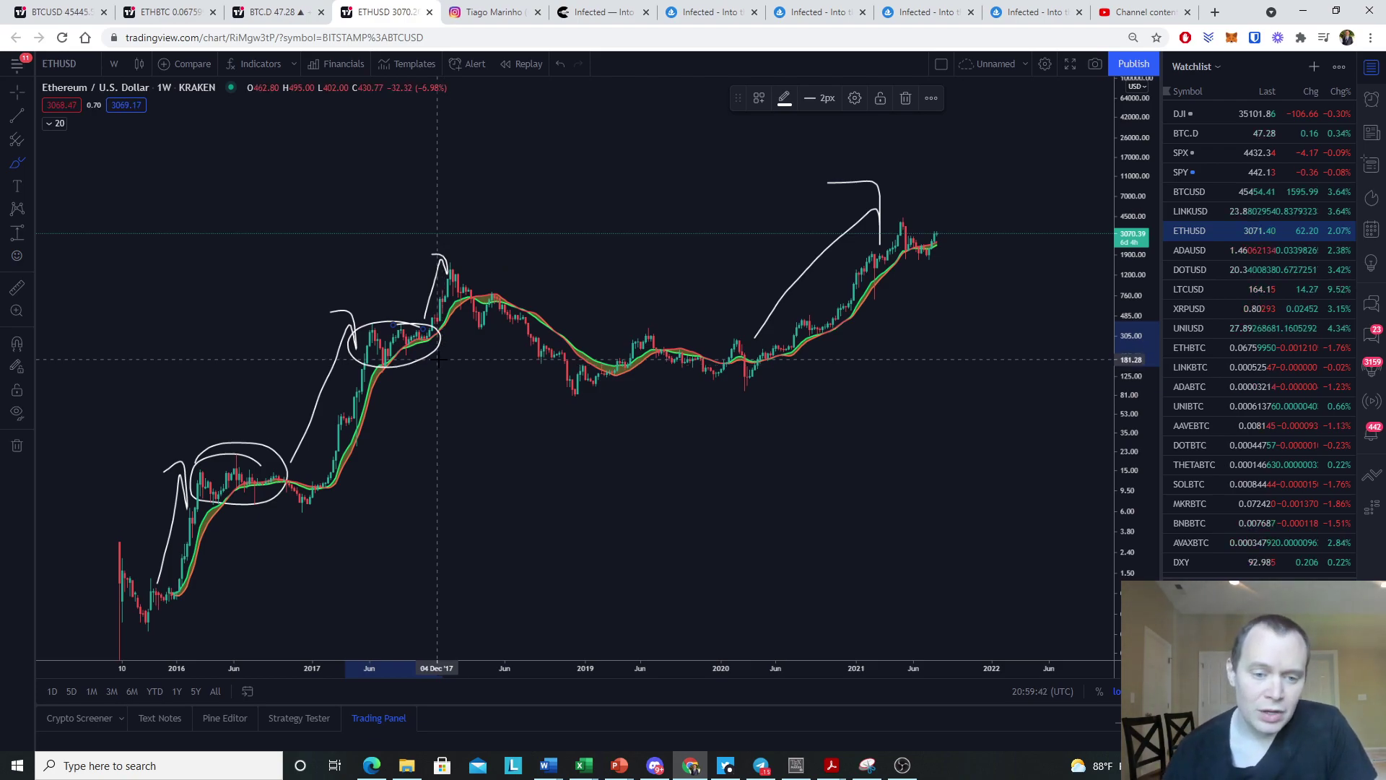
# - Remove all drawings from the ETHUSD chart and pan to show 2017 through 2021
pyautogui.rightClick(570, 415)
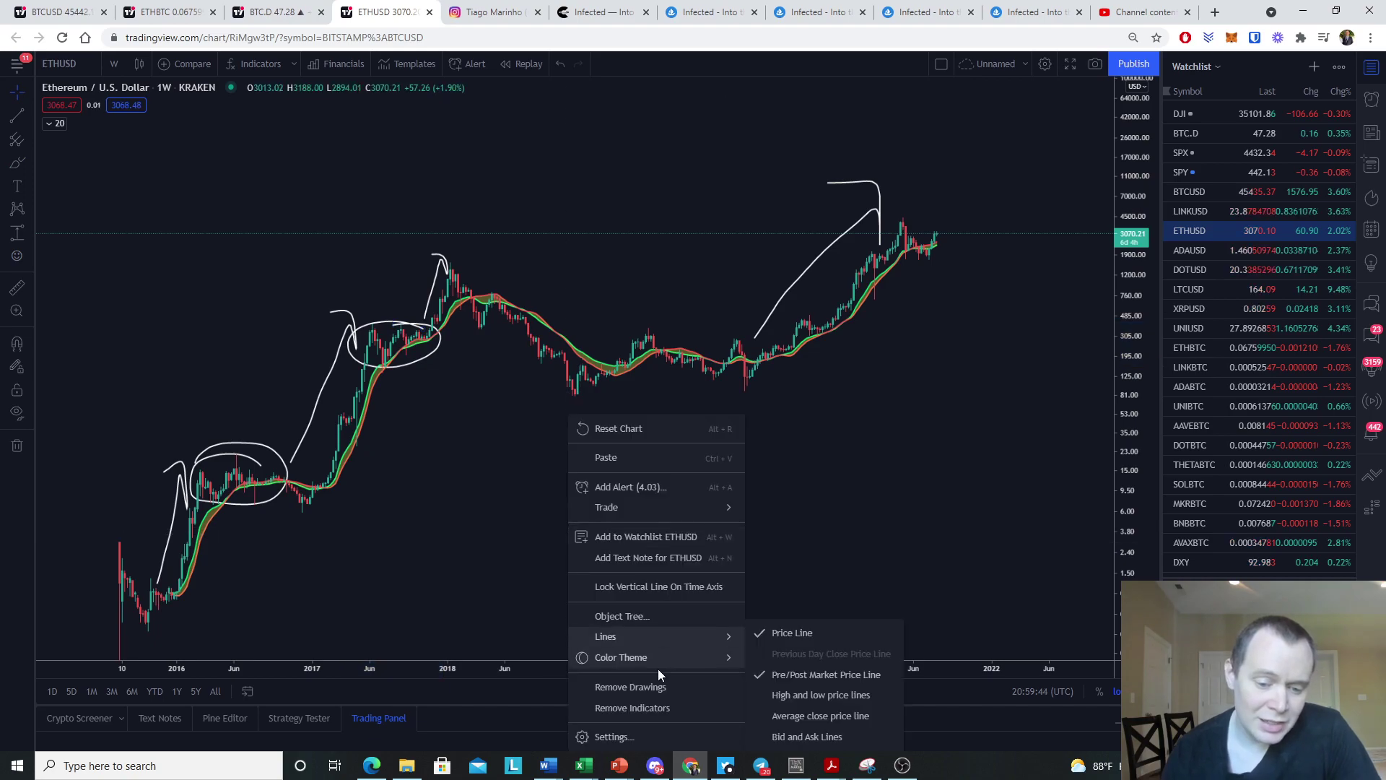
pyautogui.click(654, 686)
pyautogui.click(28, 92)
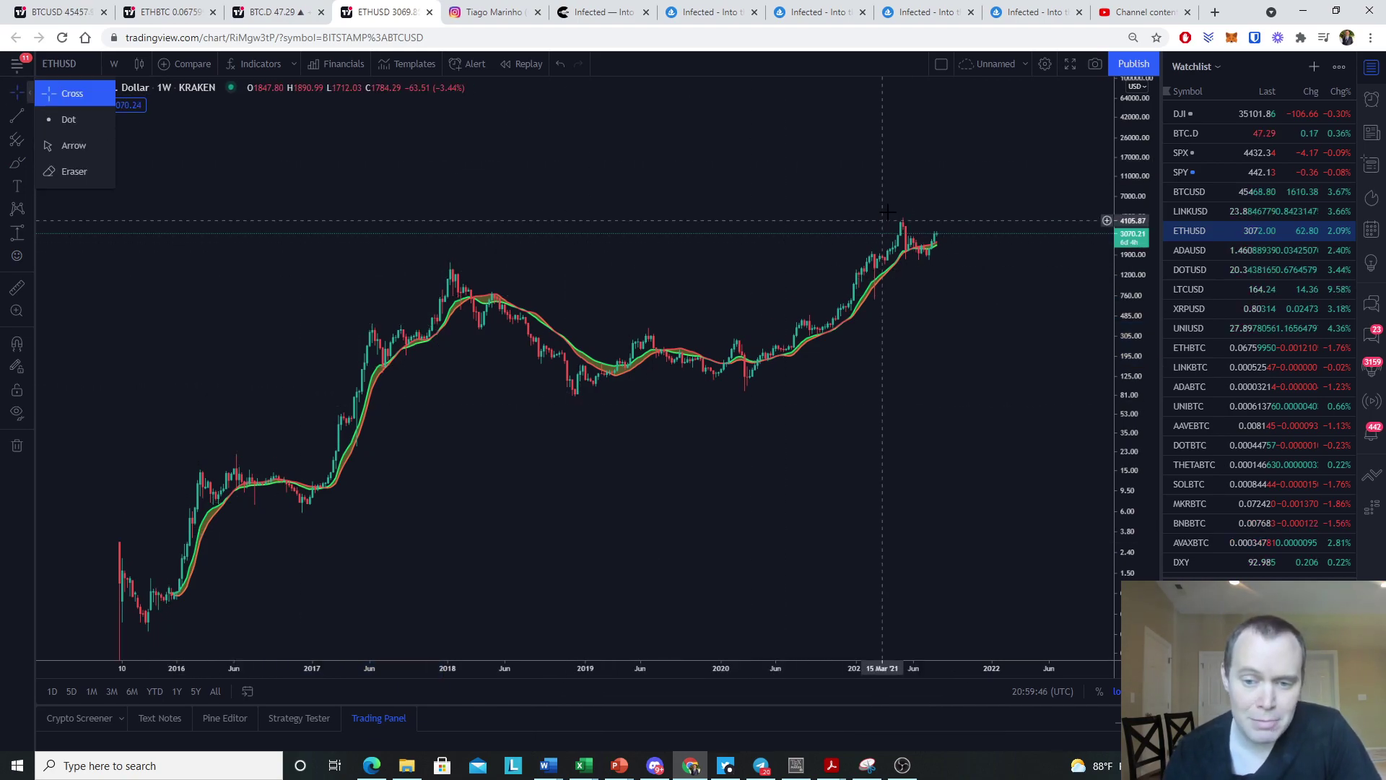
pyautogui.scroll(5, 608, 324)
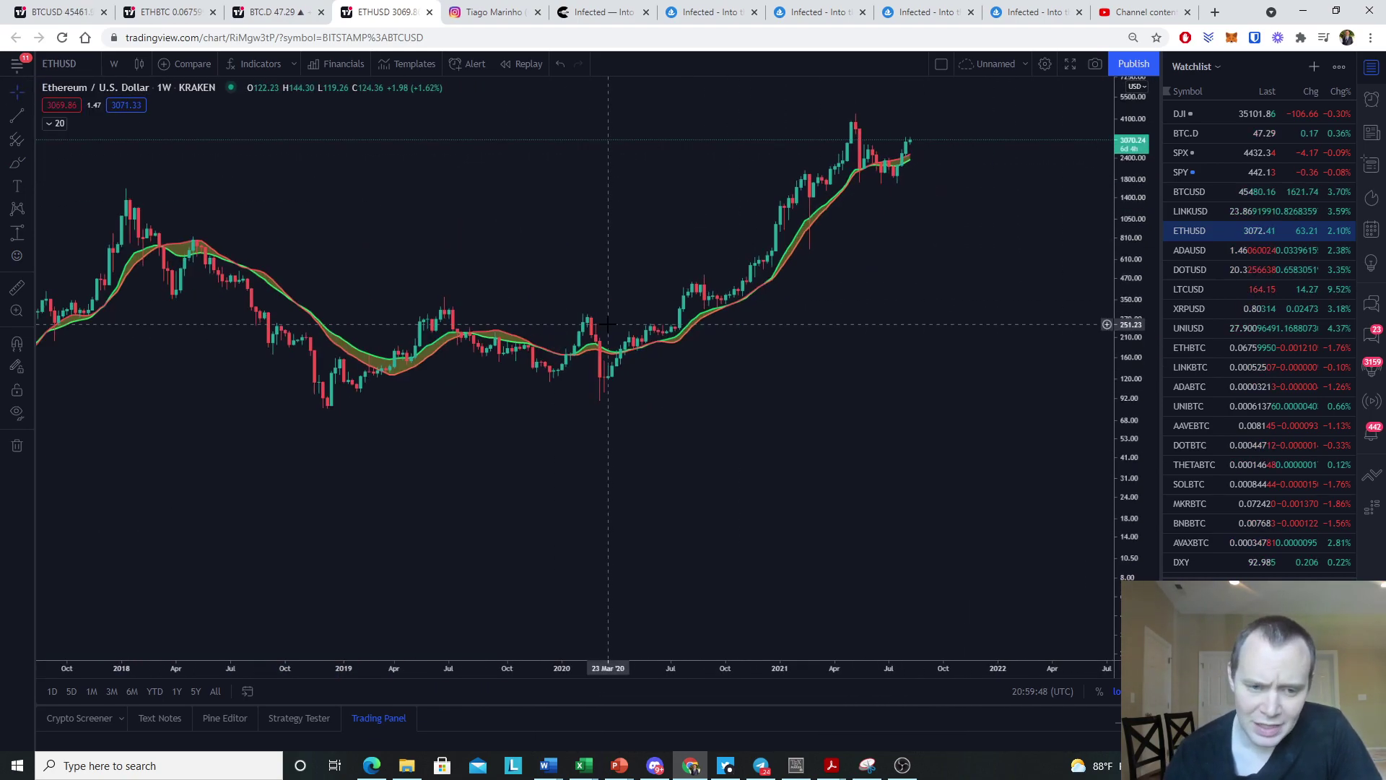
pyautogui.moveTo(608, 325); pyautogui.dragTo(726, 357)
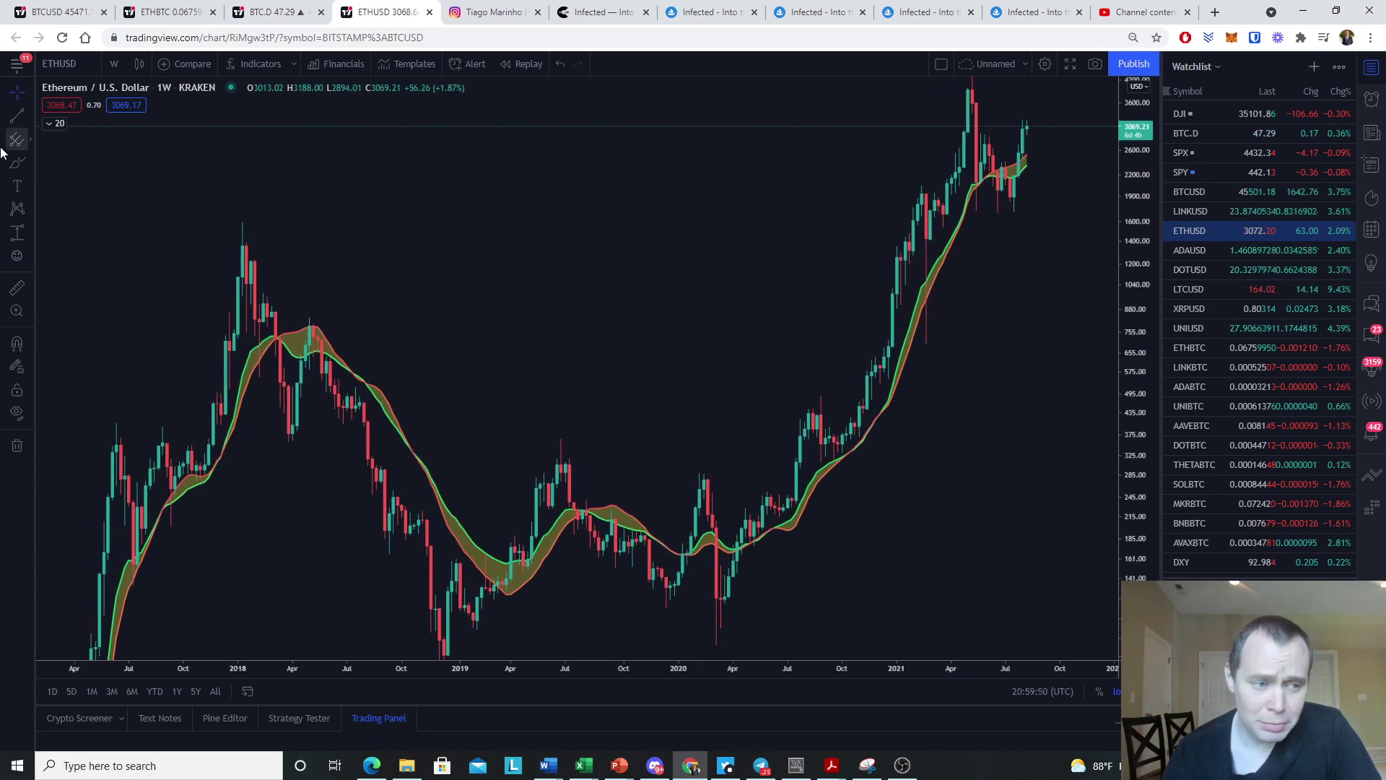
# - Brush circles around the early-2018 peak, 2021 peak, mid-2017 rally and 2016 sideways range
pyautogui.click(16, 163)
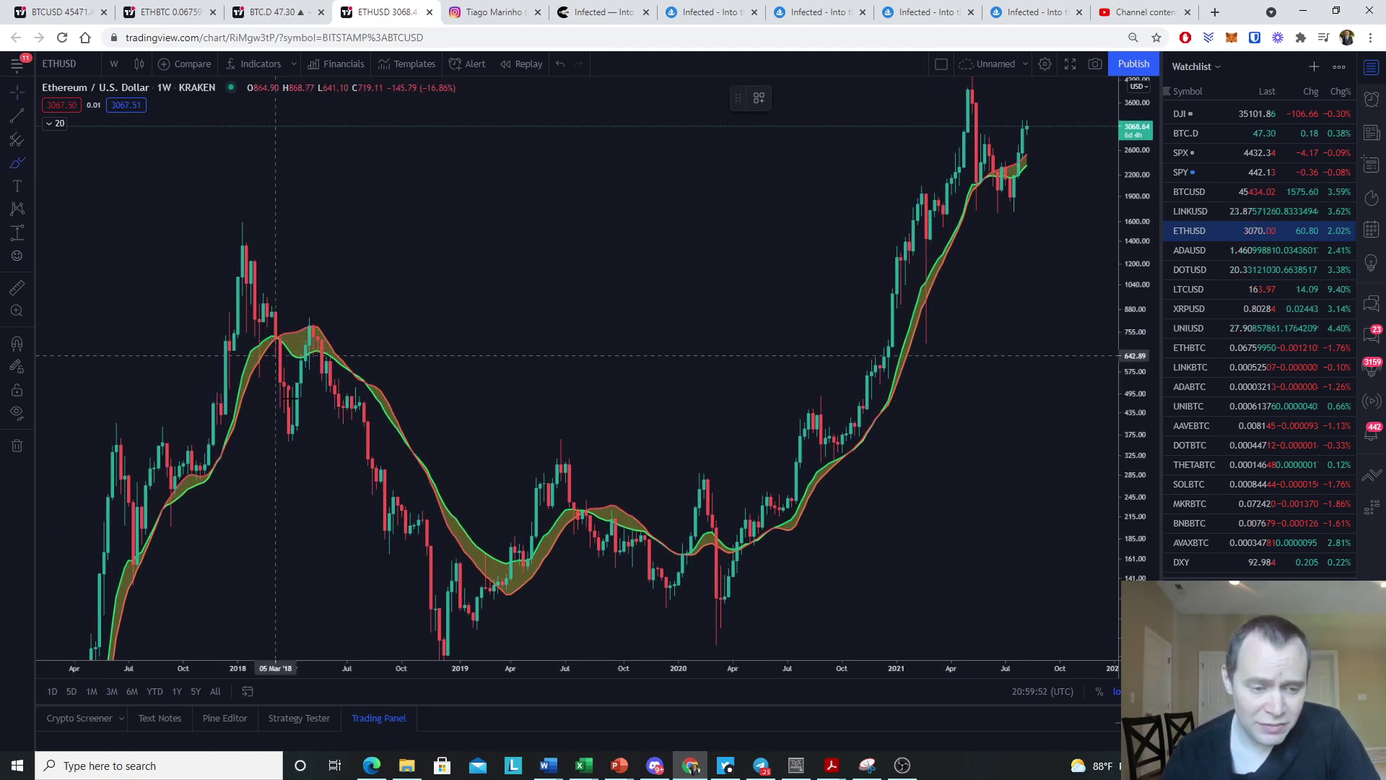
pyautogui.moveTo(289, 319); pyautogui.dragTo(322, 319)
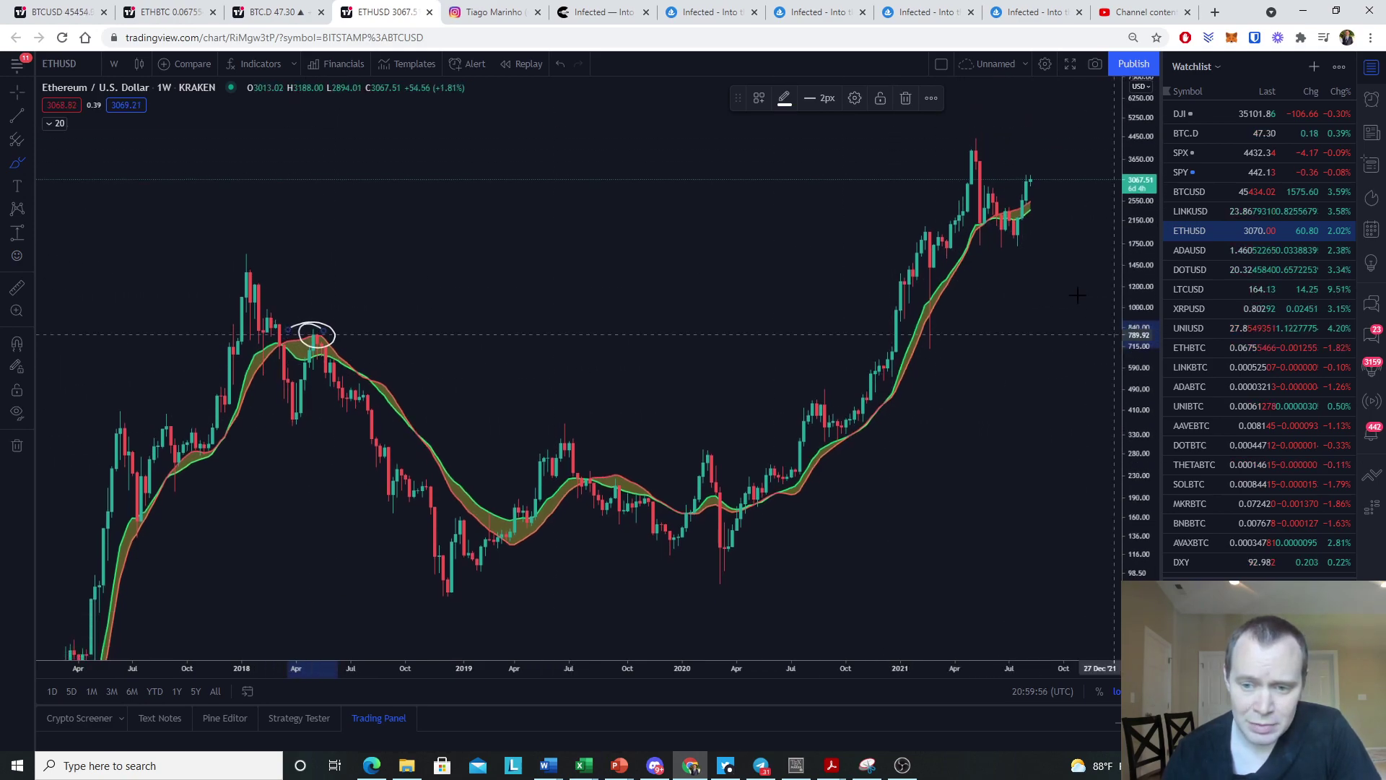
pyautogui.moveTo(1005, 253)
pyautogui.mouseDown()
pyautogui.moveTo(1037, 238)
pyautogui.moveTo(931, 194)
pyautogui.mouseUp()
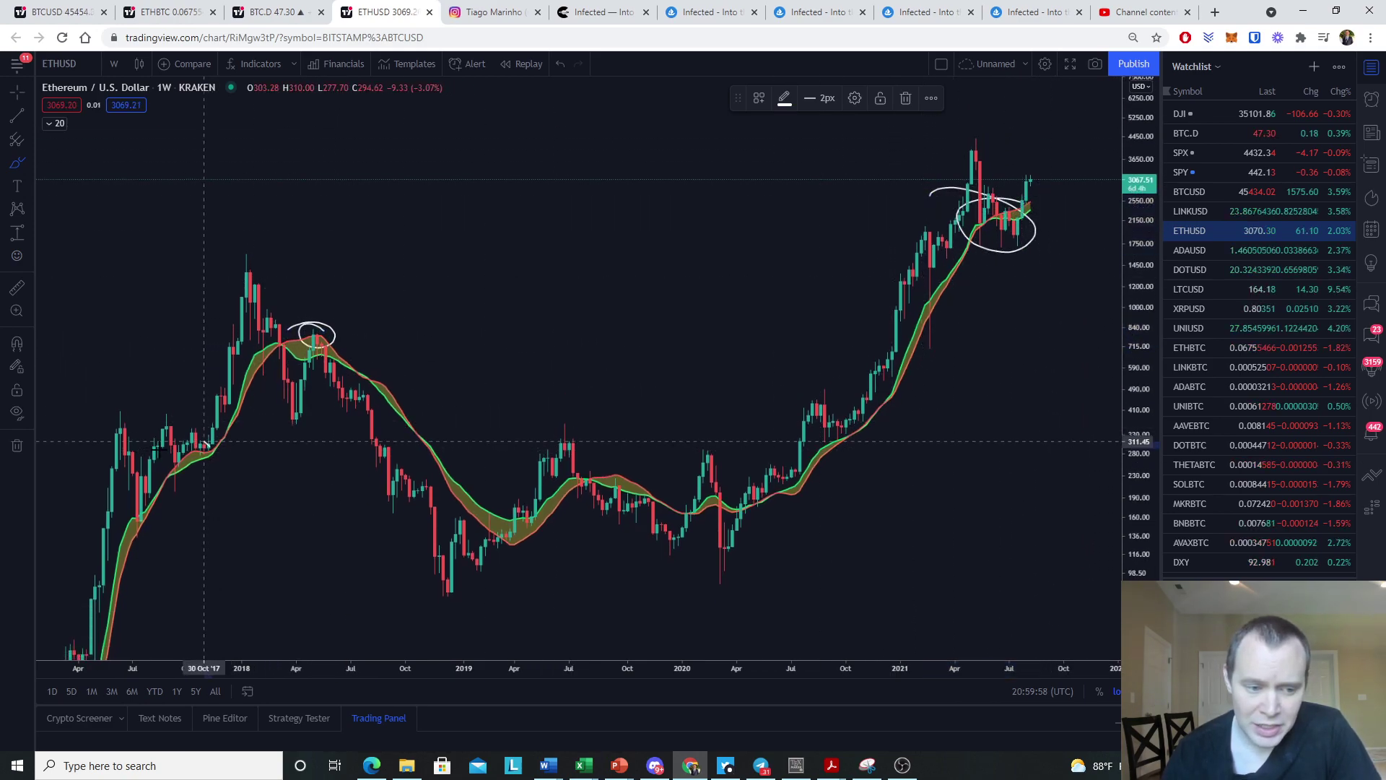
pyautogui.moveTo(197, 435); pyautogui.dragTo(206, 446)
pyautogui.press('Left')
pyautogui.press('Left')
pyautogui.press('Left')
pyautogui.press('Left')
pyautogui.press('Left')
pyautogui.press('Left')
pyautogui.press('Left')
pyautogui.press('Left')
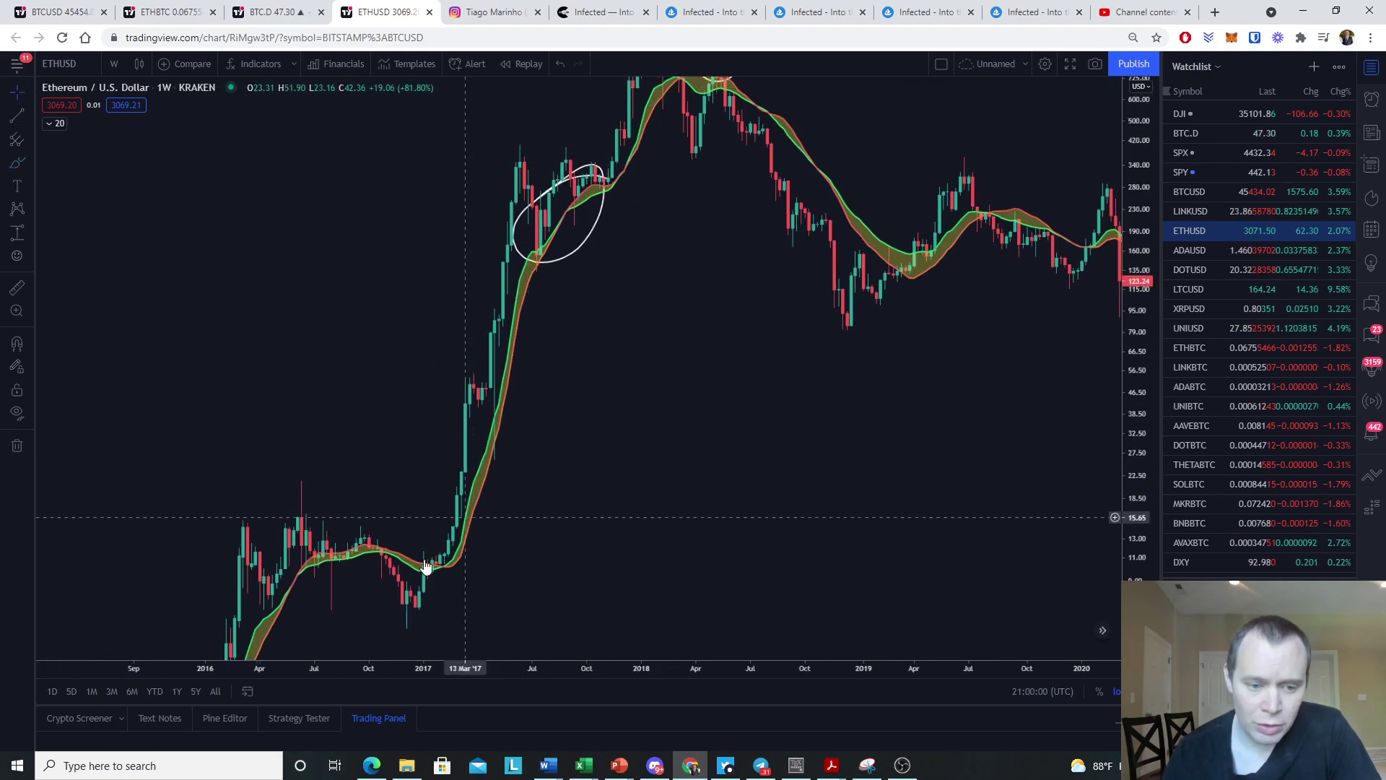
pyautogui.moveTo(415, 464)
pyautogui.mouseDown()
pyautogui.moveTo(285, 509)
pyautogui.moveTo(419, 466)
pyautogui.mouseUp()
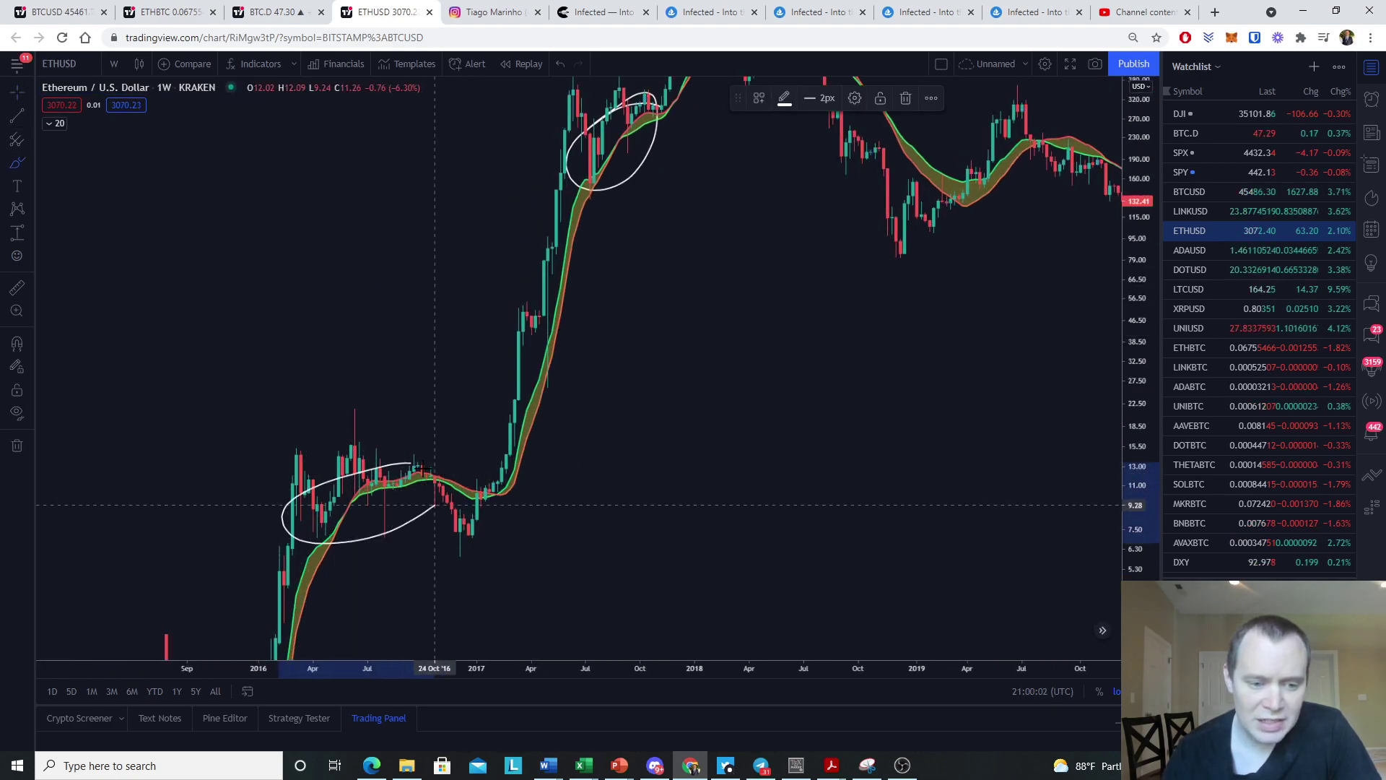
# - Pan the chart to late 2017–2022 and remove all the circles
pyautogui.moveTo(742, 556)
pyautogui.mouseDown()
pyautogui.moveTo(579, 556)
pyautogui.moveTo(444, 289)
pyautogui.mouseUp()
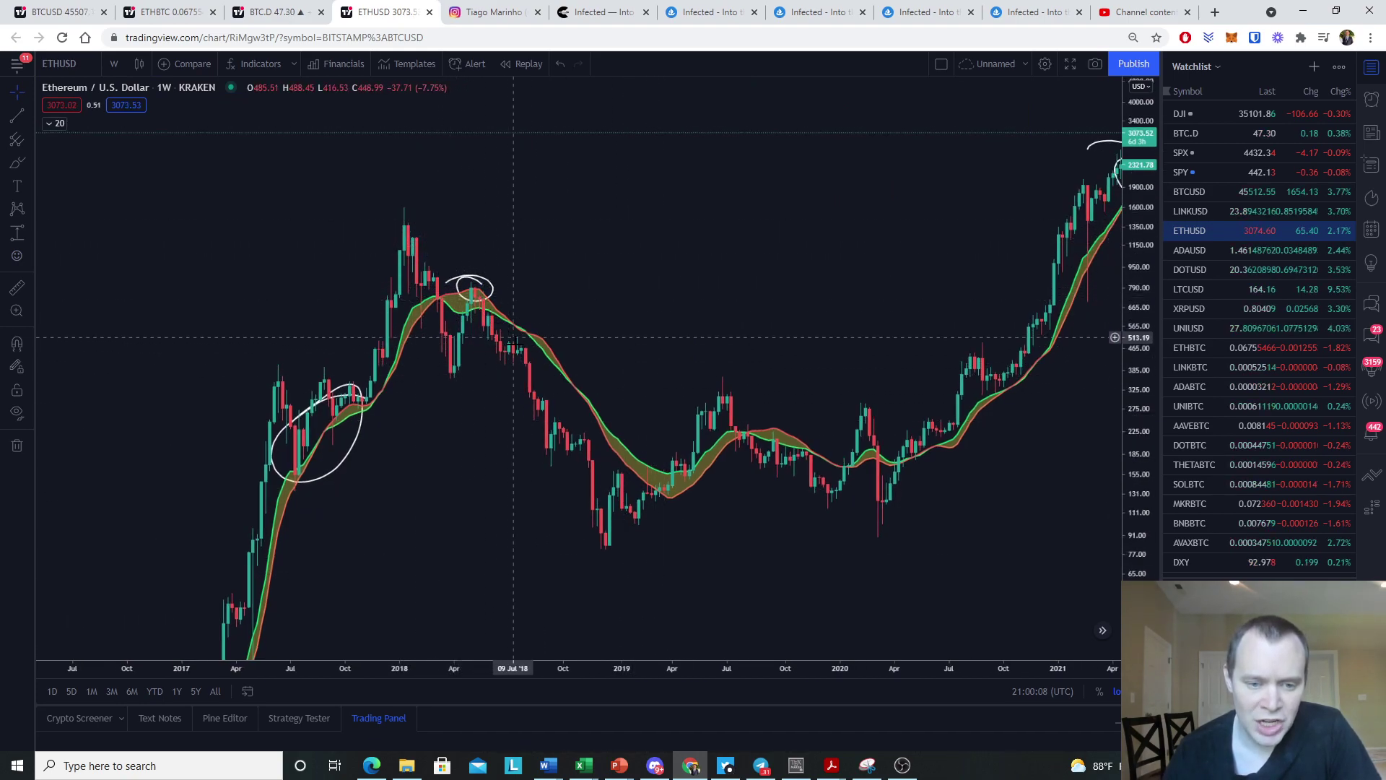
pyautogui.moveTo(744, 325); pyautogui.dragTo(440, 365)
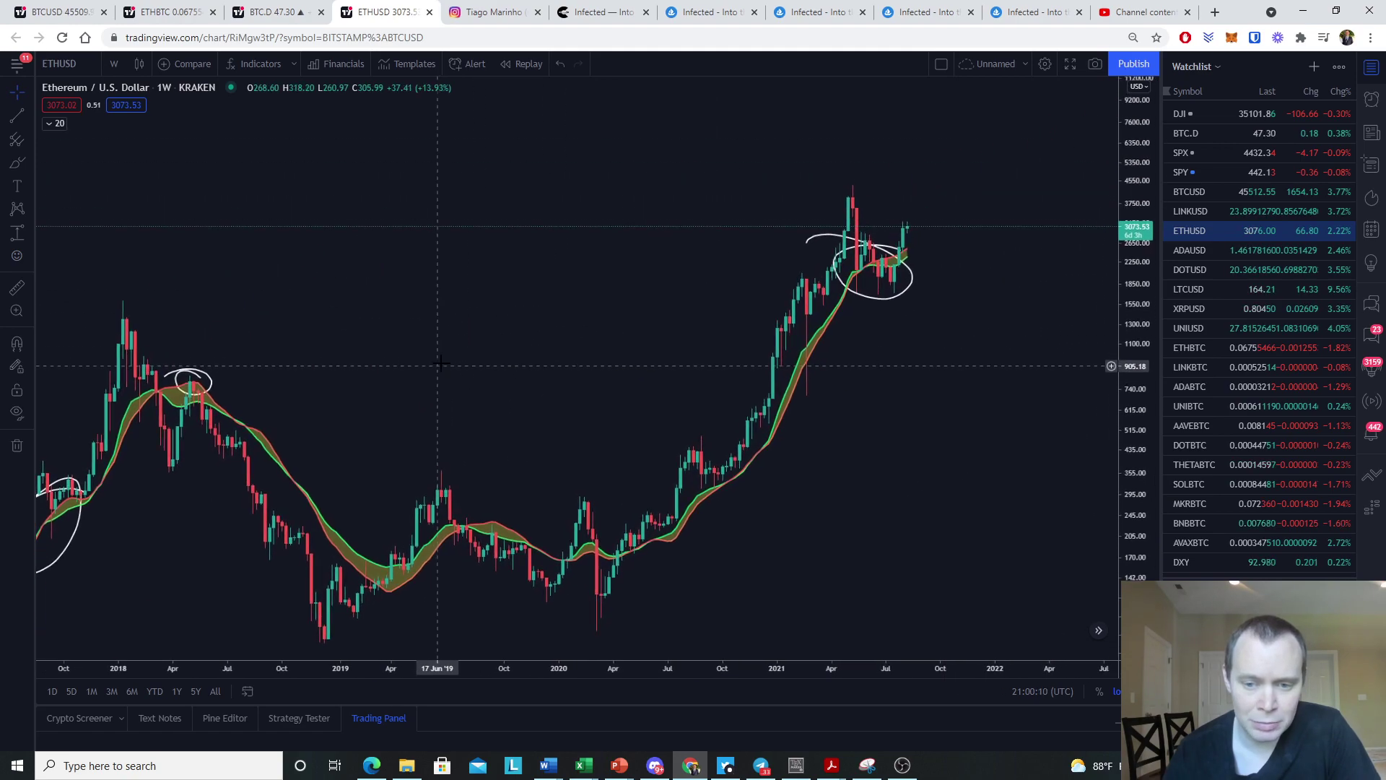
pyautogui.rightClick(1004, 386)
pyautogui.click(1054, 658)
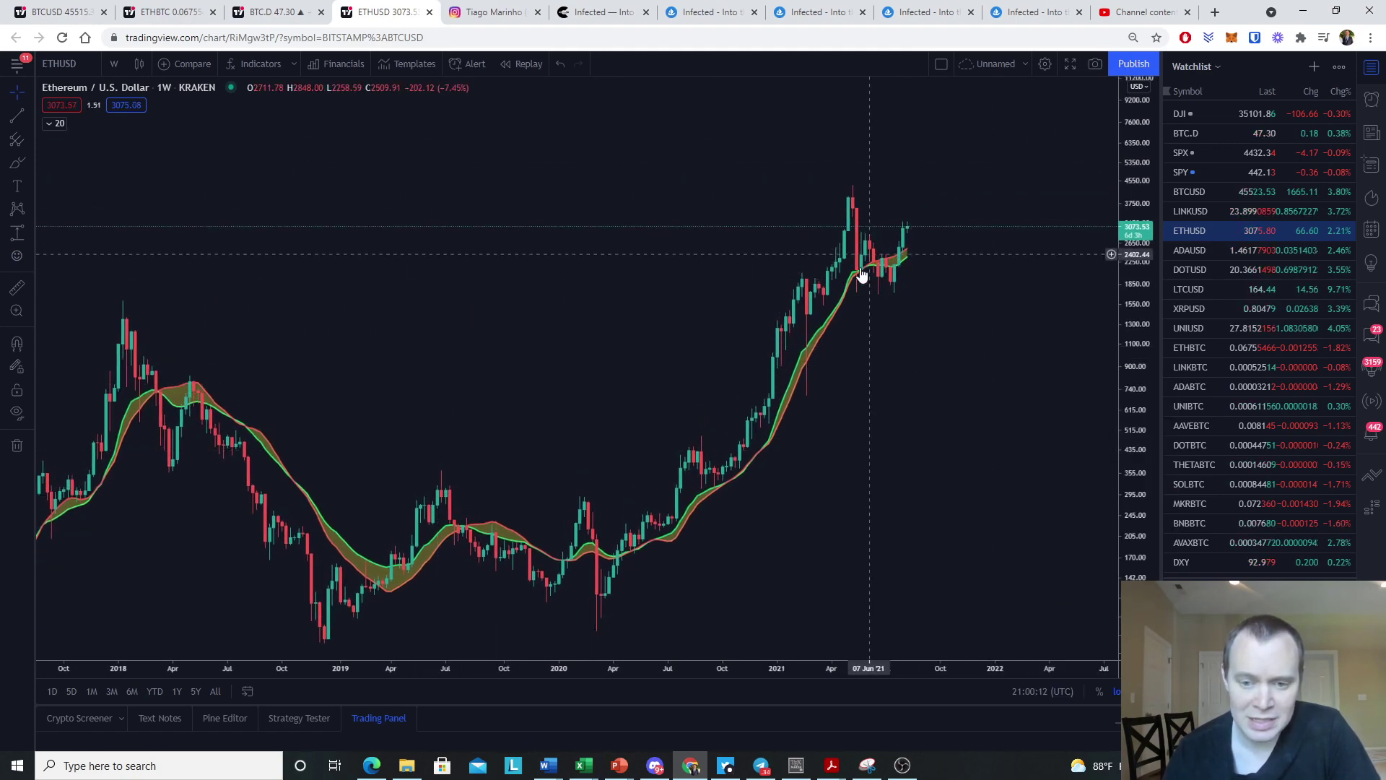
# - Zoom out ETHUSD, brush arrows at the 2016 plateau and 2017 rally, then remove them
pyautogui.scroll(-3, 461, 295)
pyautogui.moveTo(461, 295); pyautogui.dragTo(1011, 487)
pyautogui.hscroll(5, 1009, 487)
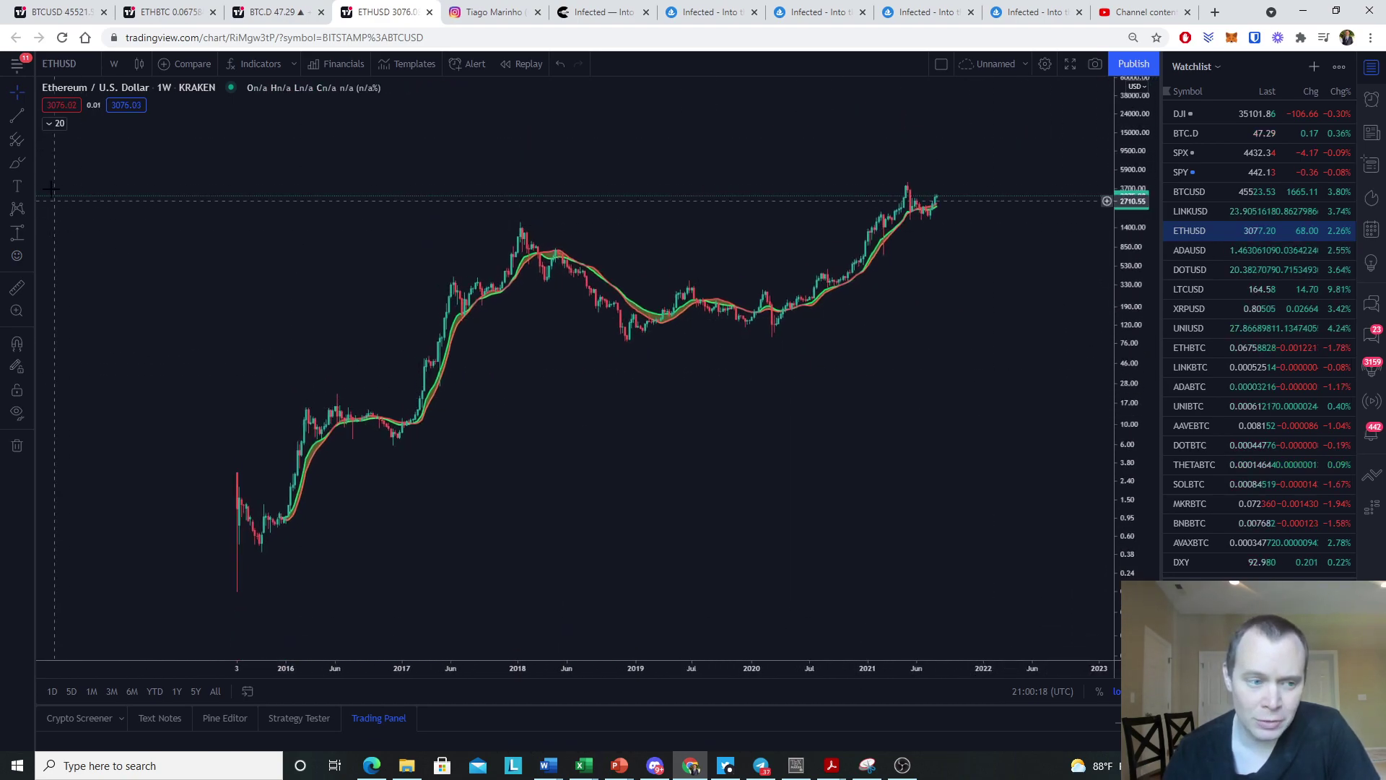
pyautogui.moveTo(351, 337); pyautogui.dragTo(374, 370)
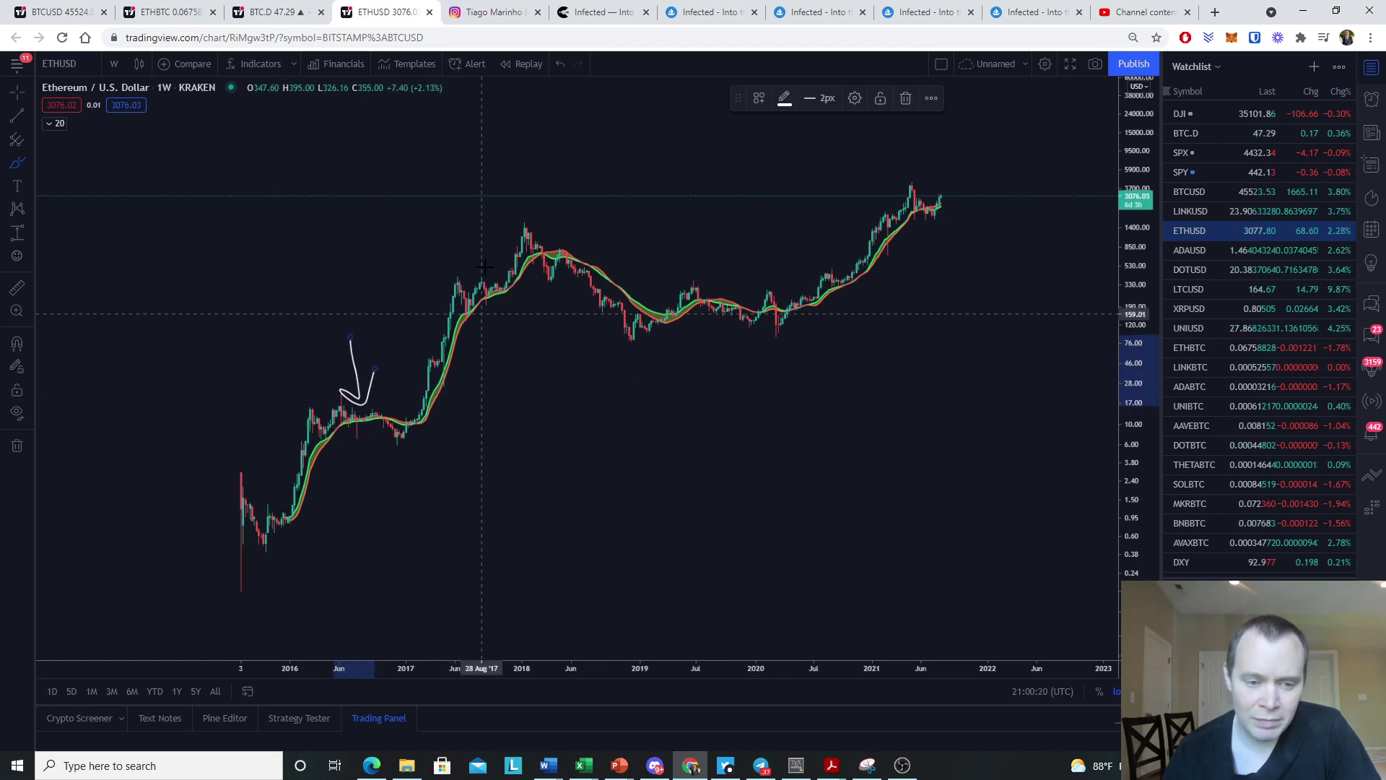
pyautogui.moveTo(482, 213)
pyautogui.mouseDown()
pyautogui.moveTo(489, 268)
pyautogui.moveTo(504, 241)
pyautogui.mouseUp()
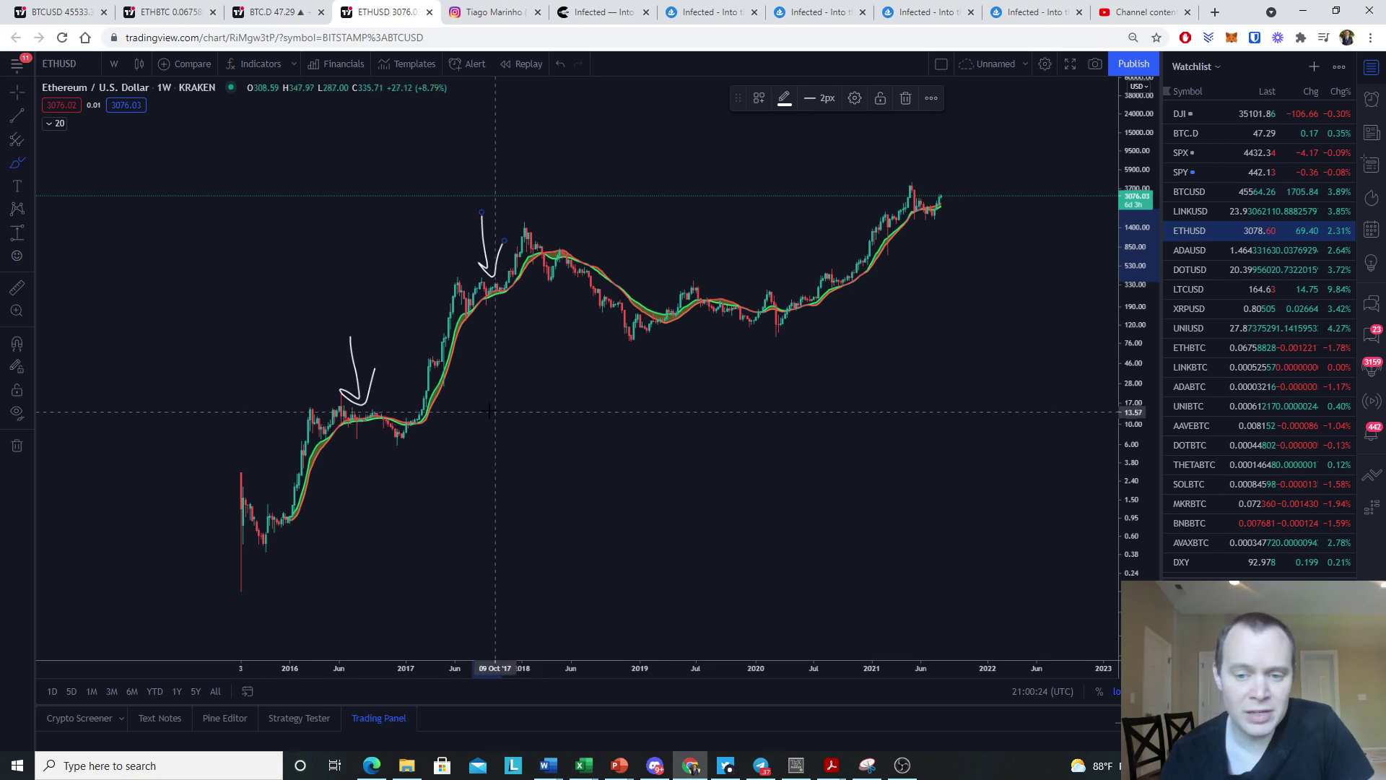
pyautogui.rightClick(788, 419)
pyautogui.click(869, 695)
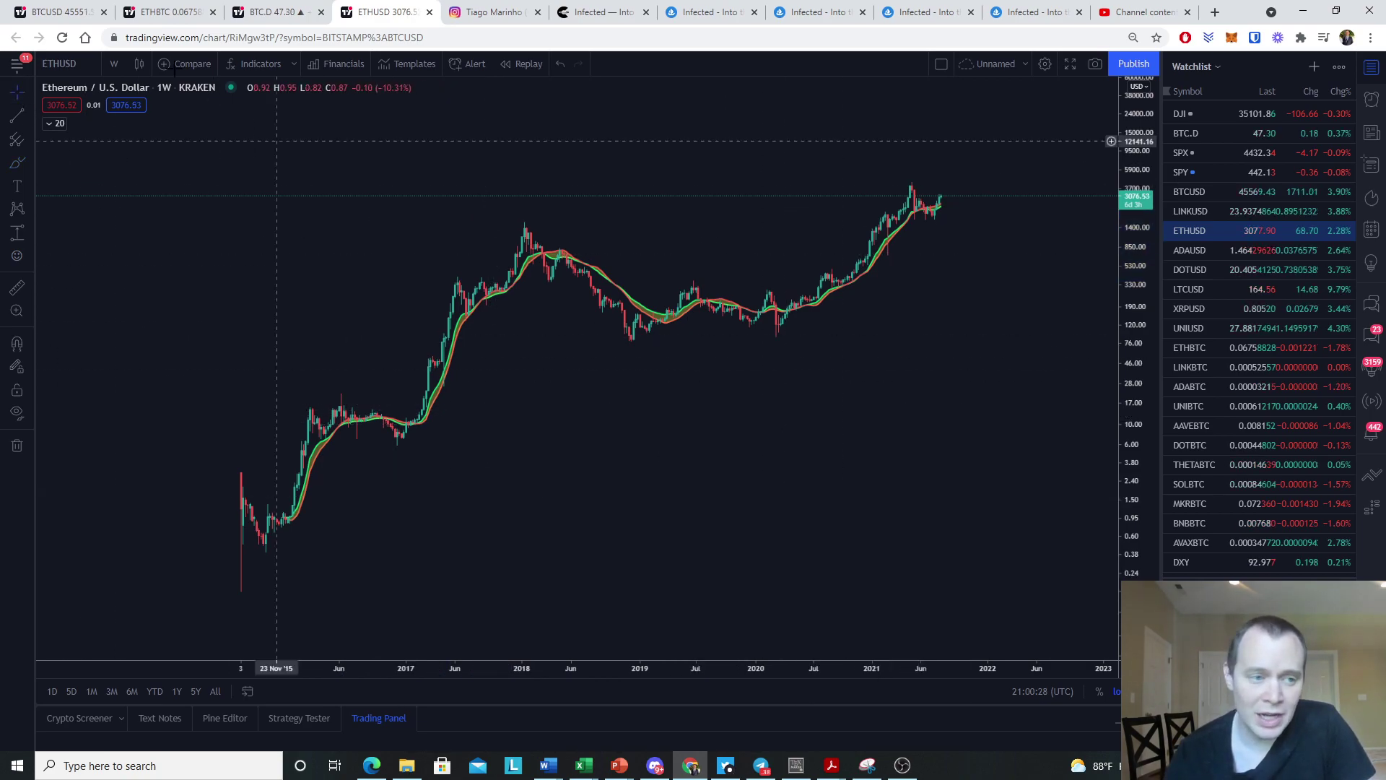
# - On BTCUSD, clear the old drawings and brush a dip-then-rally projection after the latest candle
pyautogui.click(55, 13)
pyautogui.rightClick(860, 334)
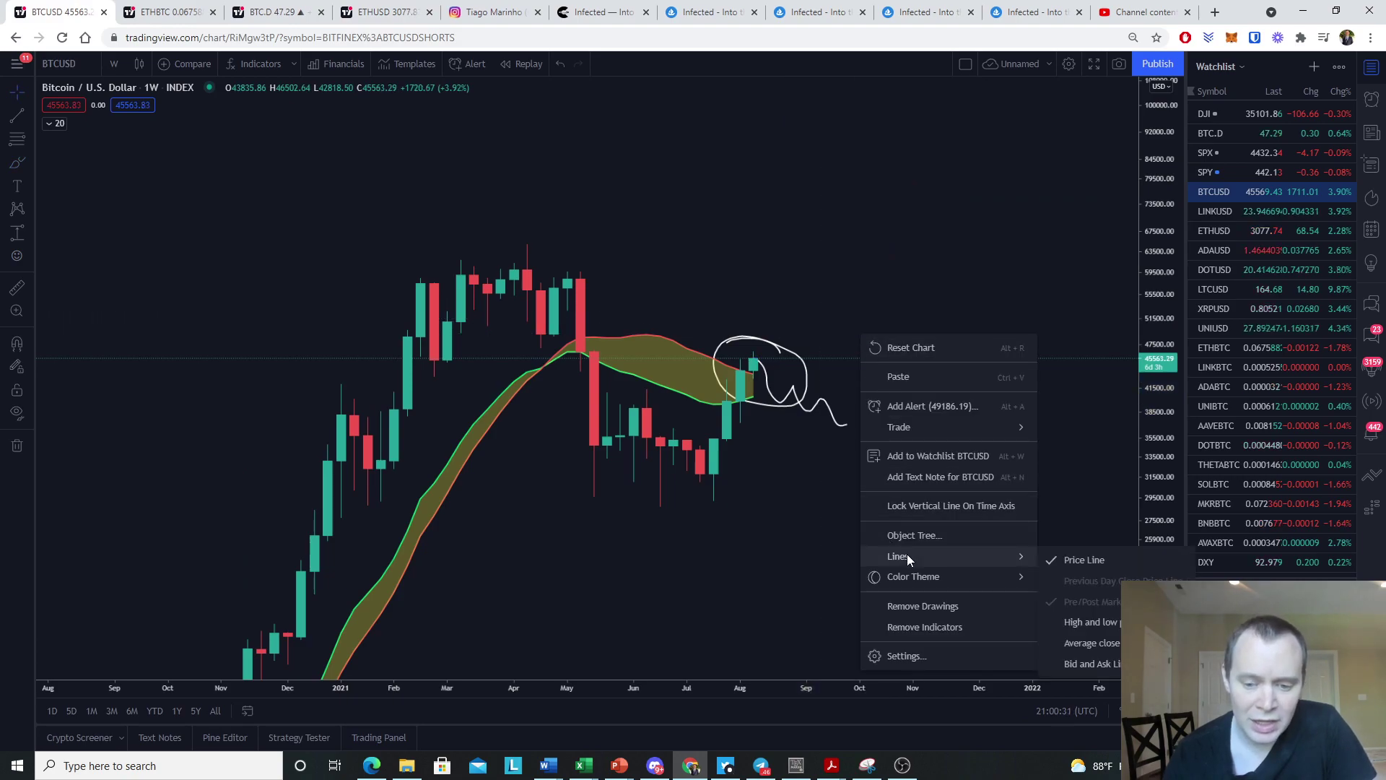
pyautogui.click(917, 607)
pyautogui.click(18, 162)
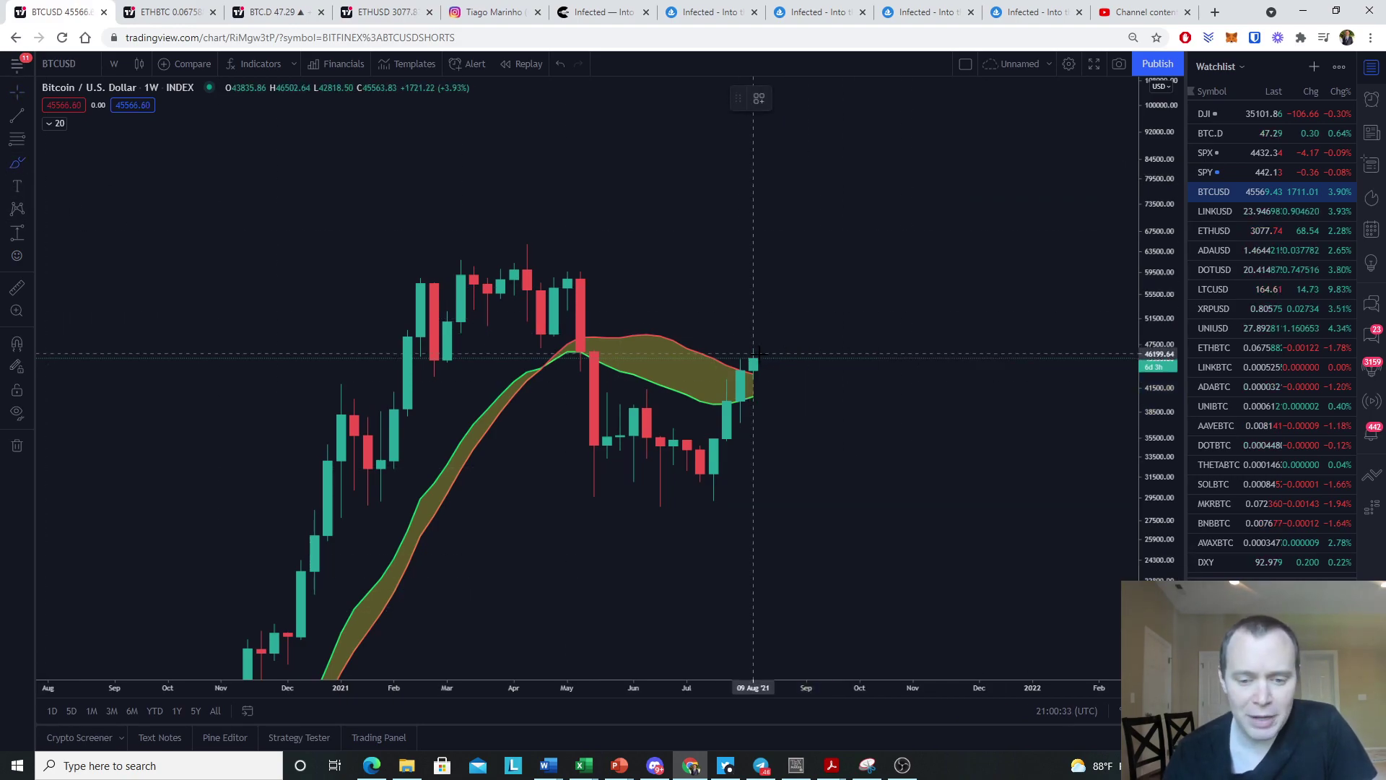
pyautogui.moveTo(744, 375)
pyautogui.mouseDown()
pyautogui.moveTo(805, 430)
pyautogui.moveTo(773, 439)
pyautogui.mouseUp()
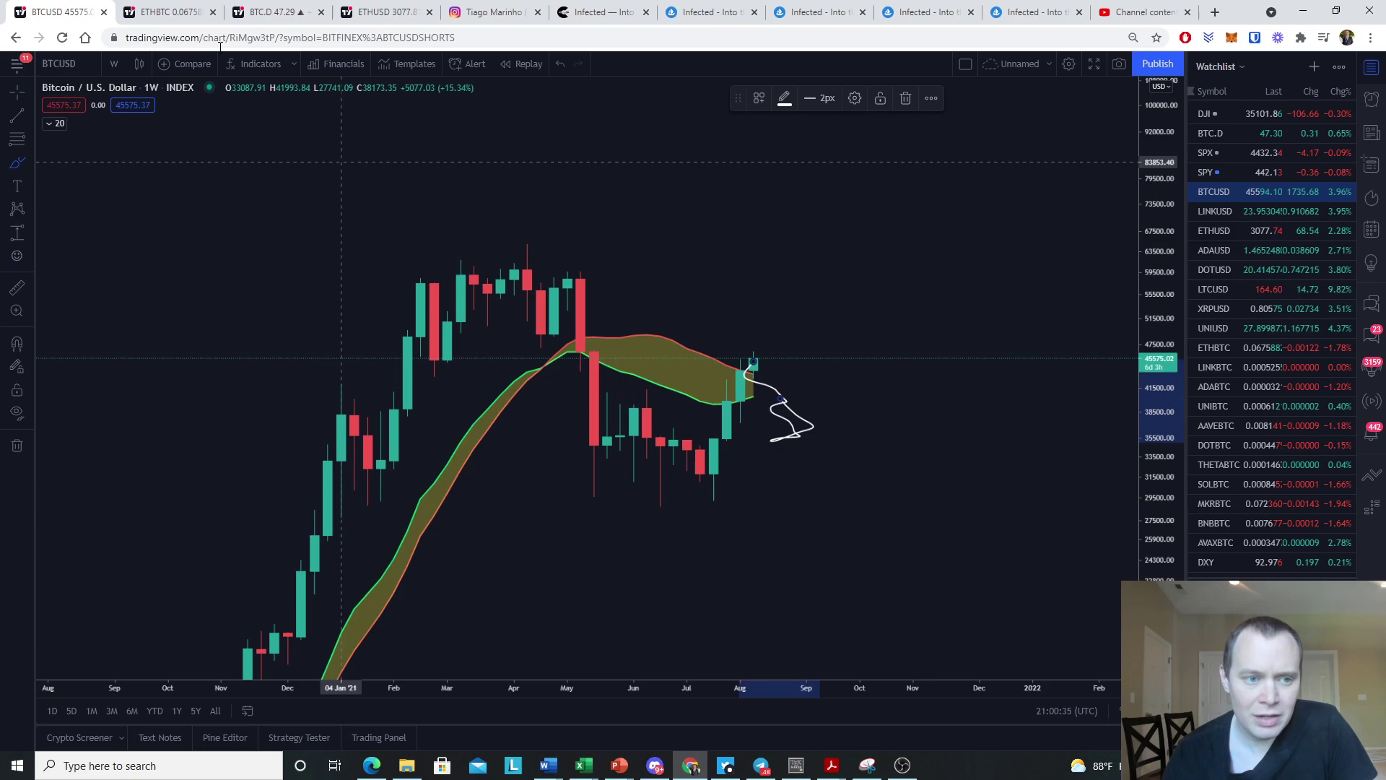
# - Back on ETHUSD, brush ellipses around the 2016 consolidation, 2017 rally and 2021 top
pyautogui.click(383, 12)
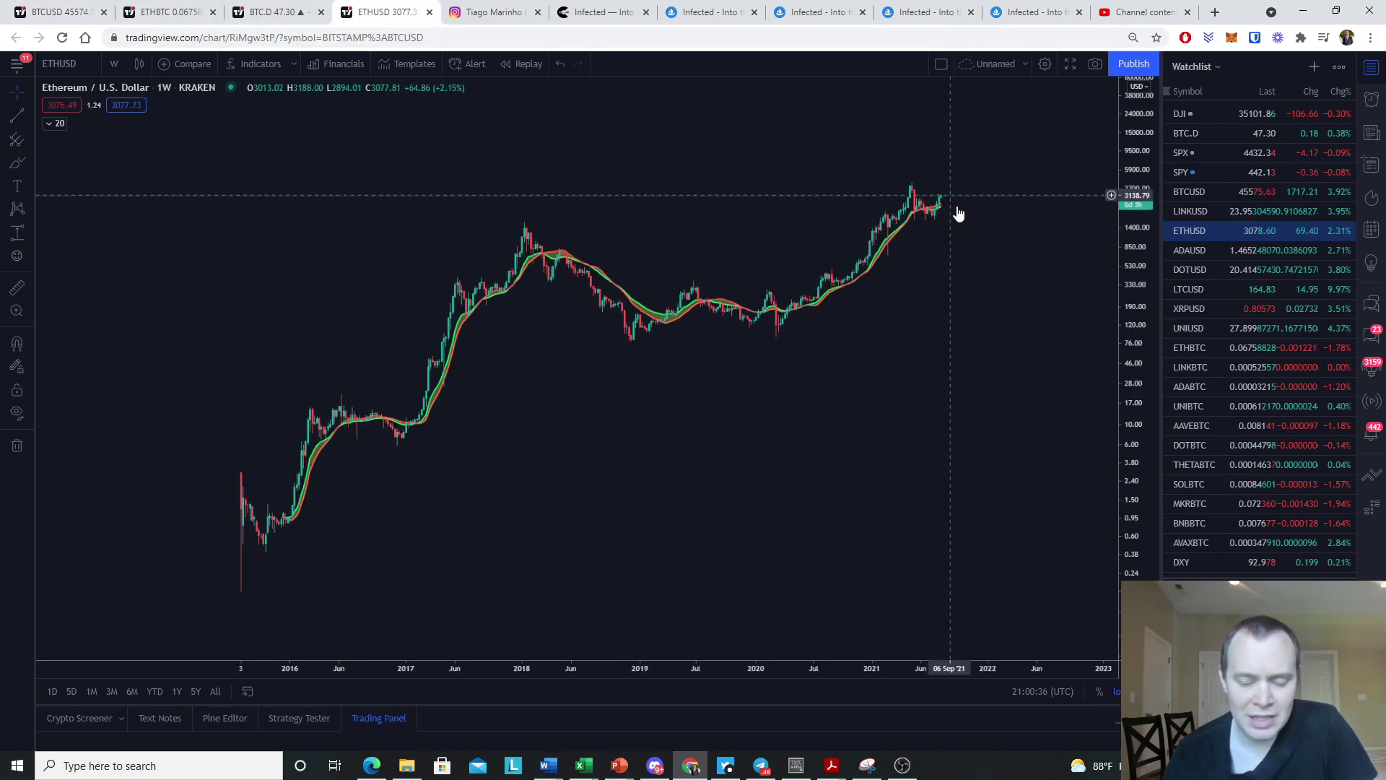
pyautogui.click(17, 163)
pyautogui.moveTo(372, 390); pyautogui.dragTo(270, 398)
pyautogui.moveTo(505, 262); pyautogui.dragTo(410, 293)
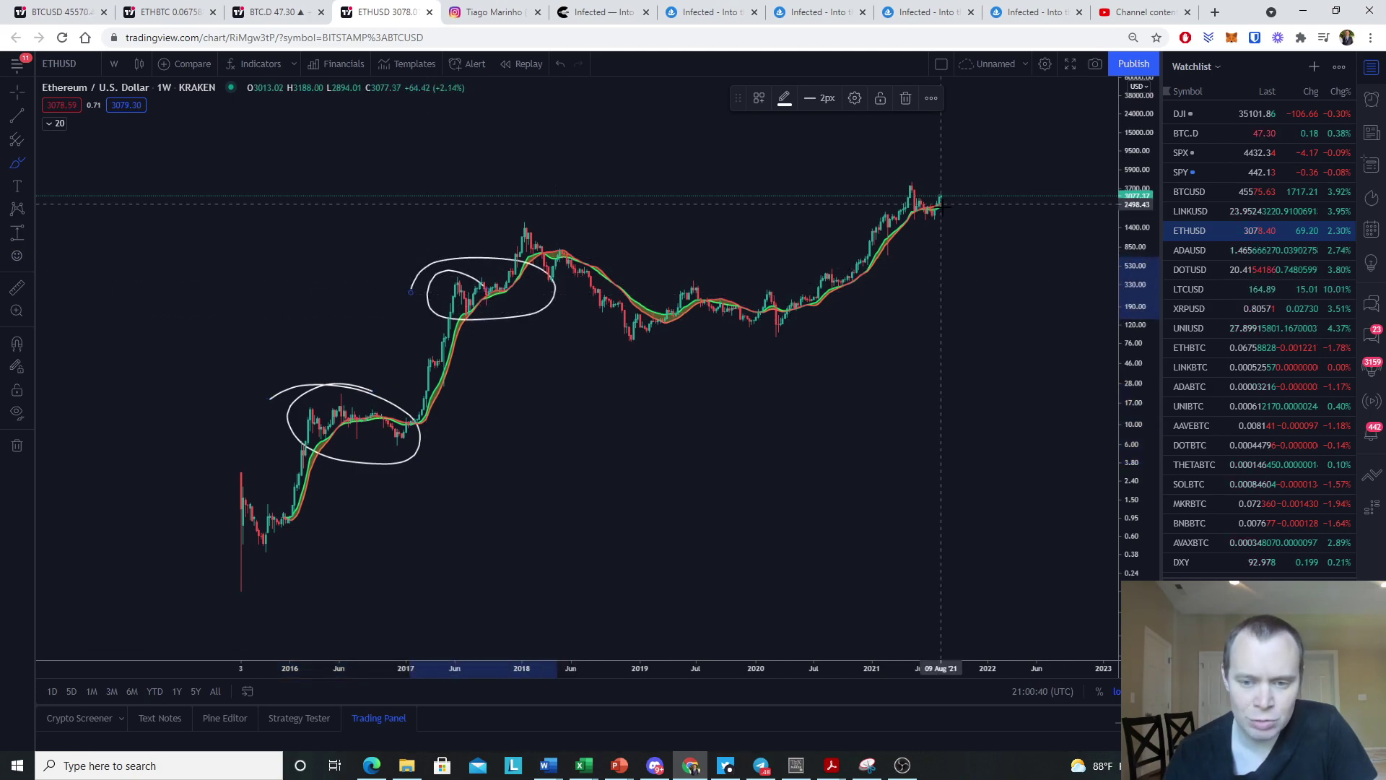
pyautogui.moveTo(960, 194)
pyautogui.mouseDown()
pyautogui.moveTo(921, 192)
pyautogui.moveTo(927, 217)
pyautogui.moveTo(989, 220)
pyautogui.moveTo(972, 183)
pyautogui.moveTo(873, 195)
pyautogui.mouseUp()
# - Switch to the ETHBTC daily chart with Ctrl+2 and brush a circle around the May 2021 peak
pyautogui.hotkey('ctrl', '2')
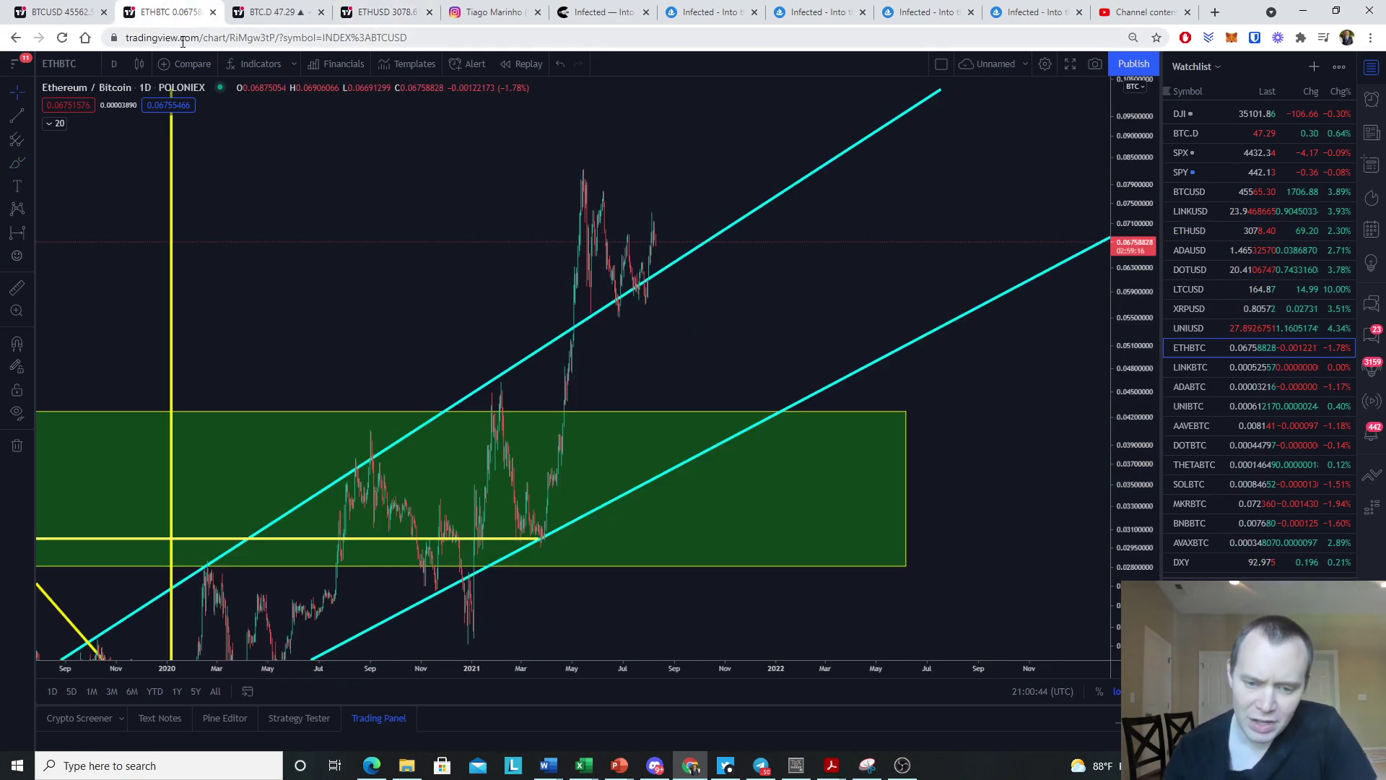
pyautogui.click(17, 163)
pyautogui.moveTo(586, 177)
pyautogui.mouseDown()
pyautogui.moveTo(647, 229)
pyautogui.moveTo(658, 216)
pyautogui.mouseUp()
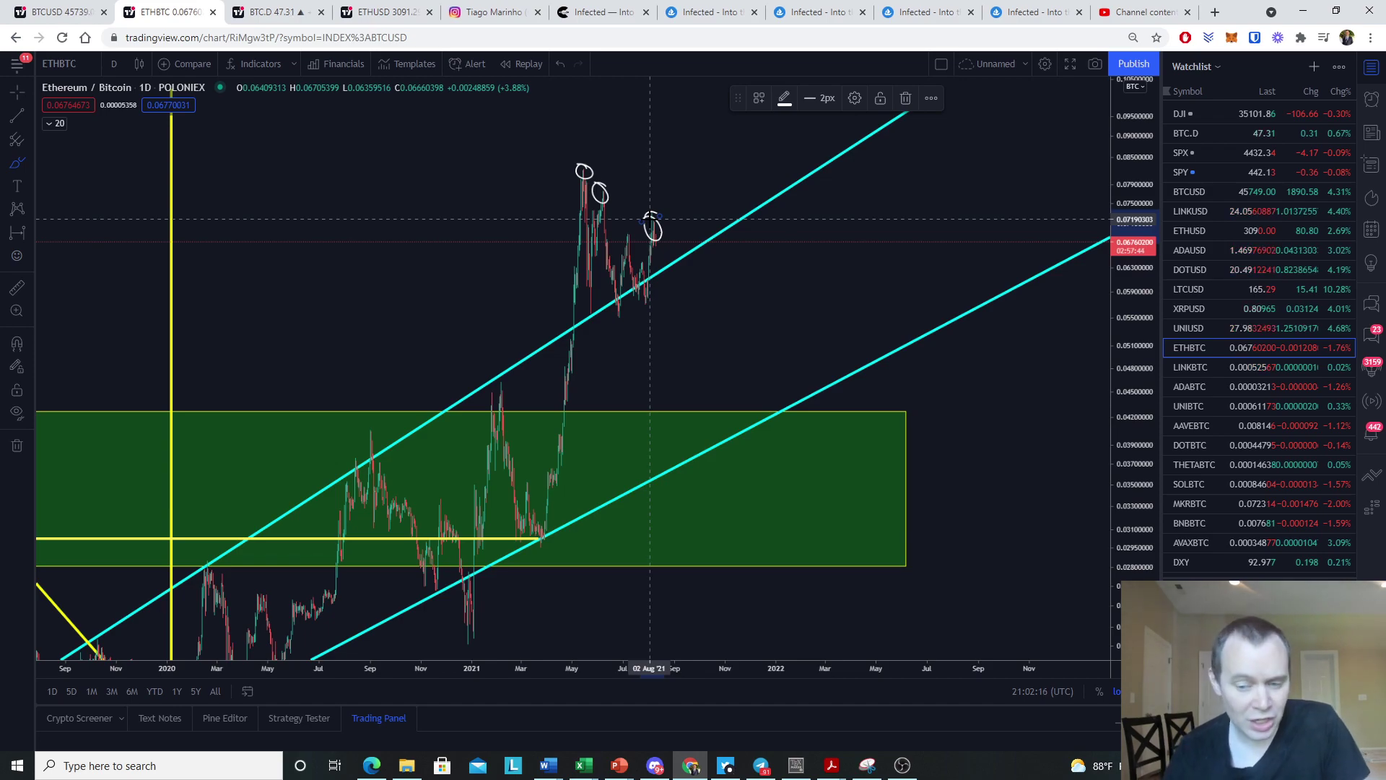
# - On the BTCUSD weekly chart, remove the projection scribble and pan to leave room after the latest candle
pyautogui.hotkey('ctrl', '1')
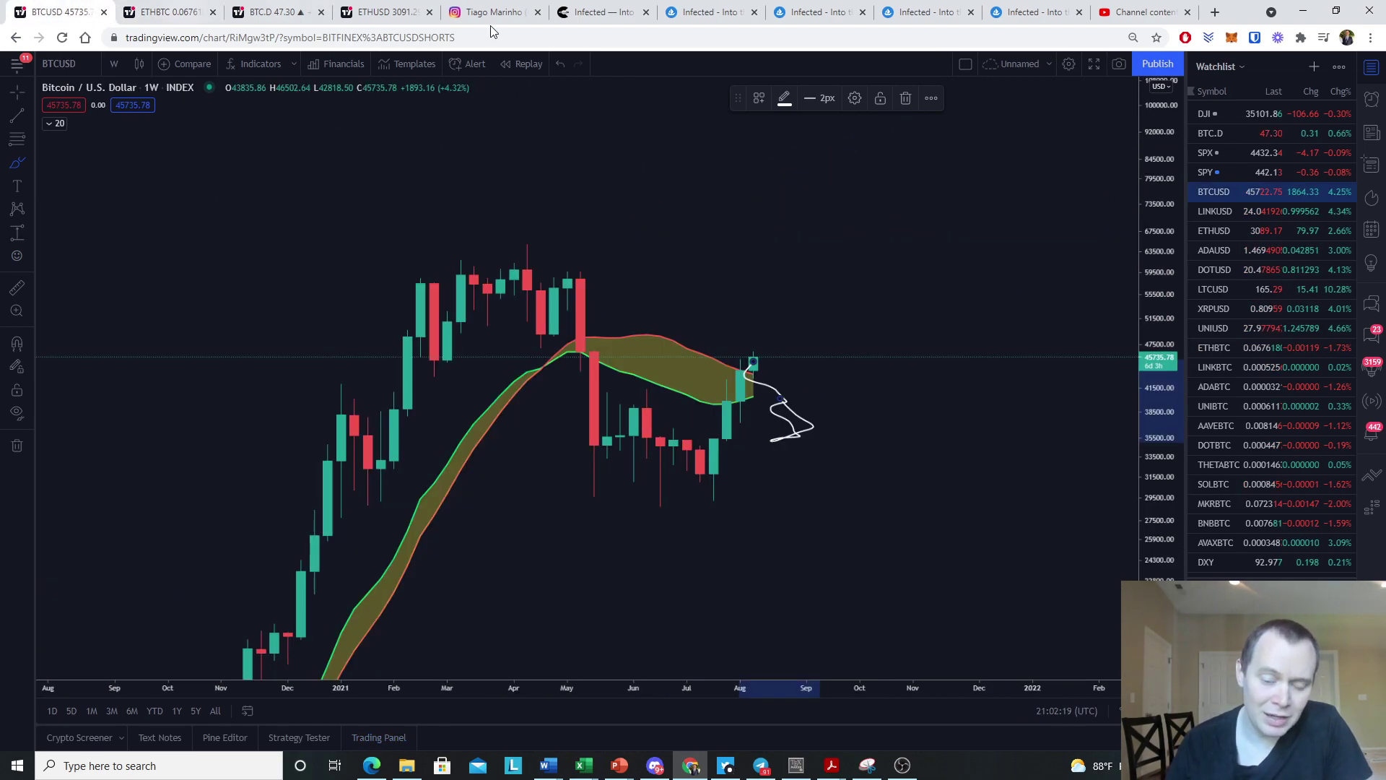
pyautogui.rightClick(872, 334)
pyautogui.click(939, 619)
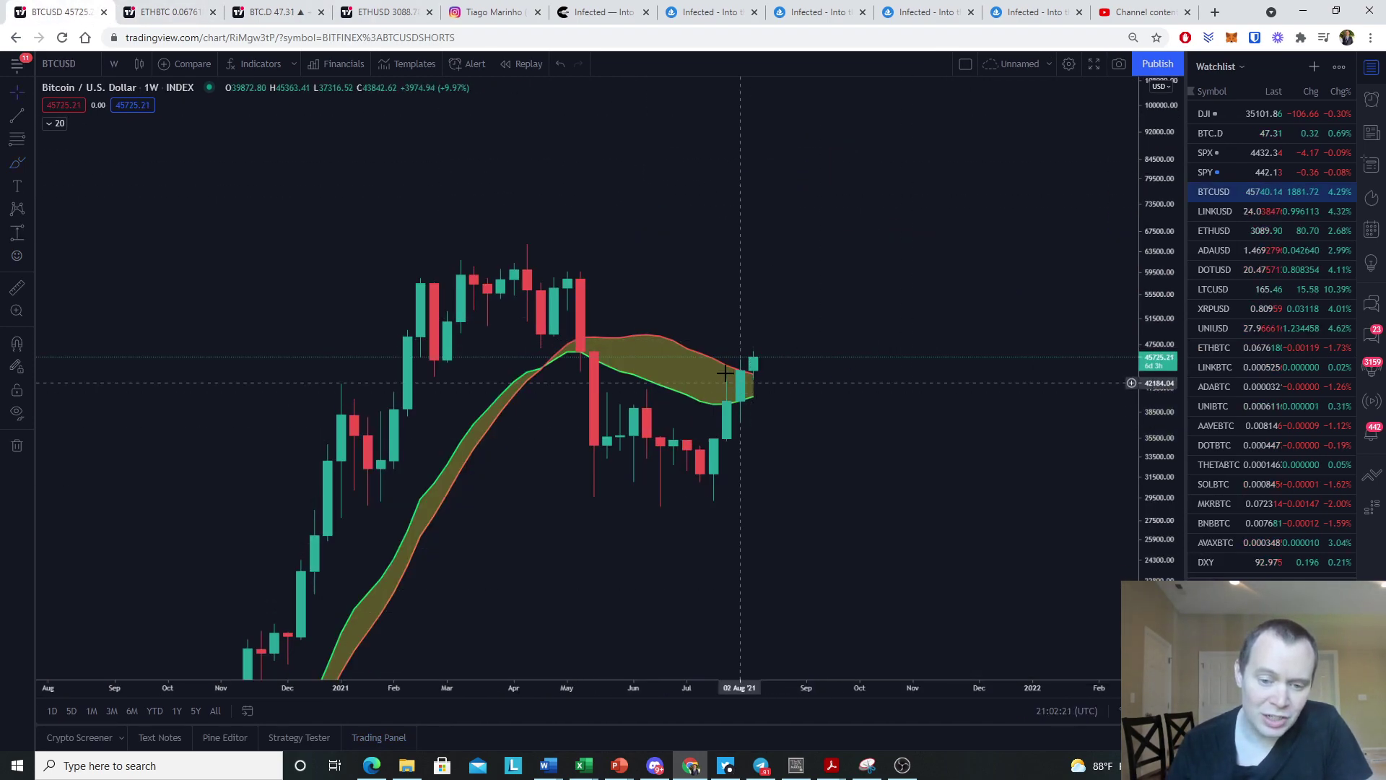
pyautogui.moveTo(888, 393); pyautogui.dragTo(937, 397)
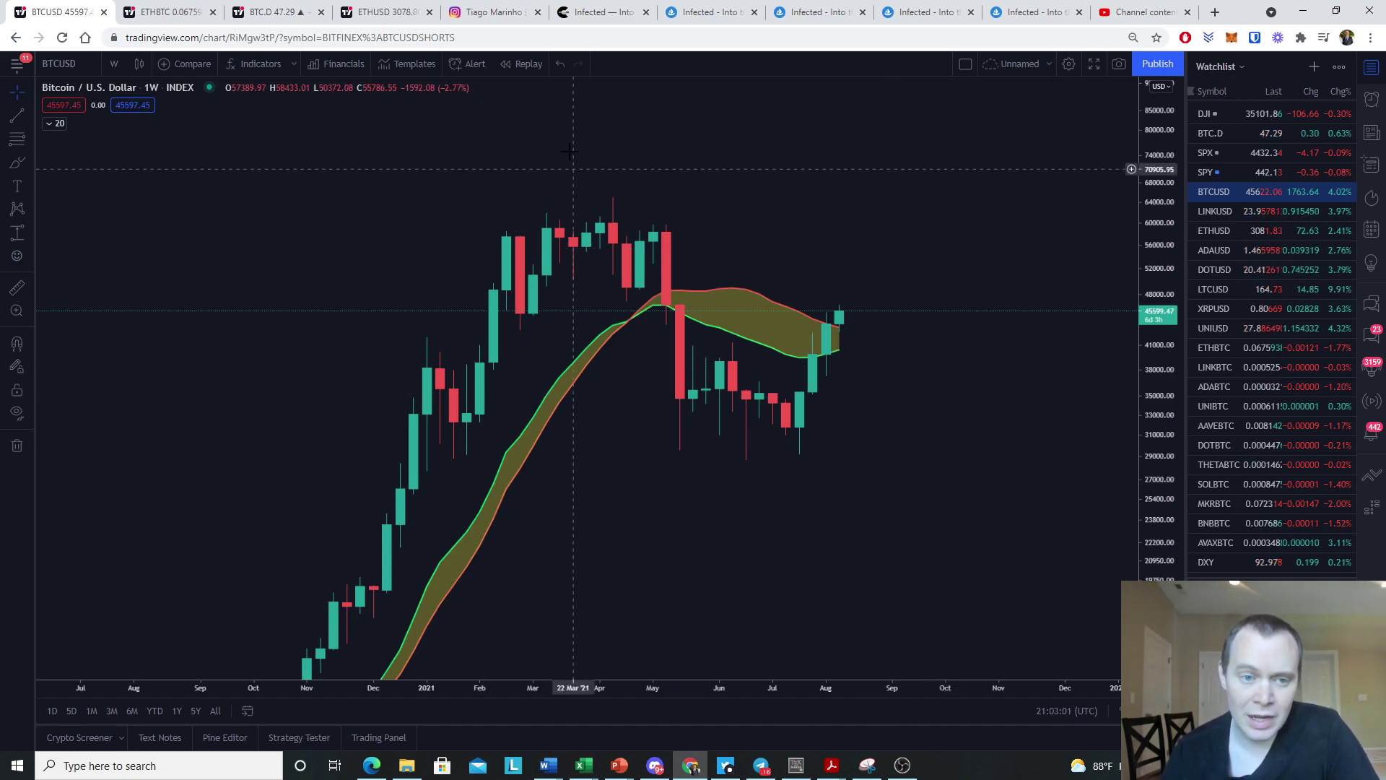
# - Switch to the Infected NFT browser tab and scroll to its description and OpenSea link
pyautogui.click(590, 14)
pyautogui.scroll(7, 644, 313)
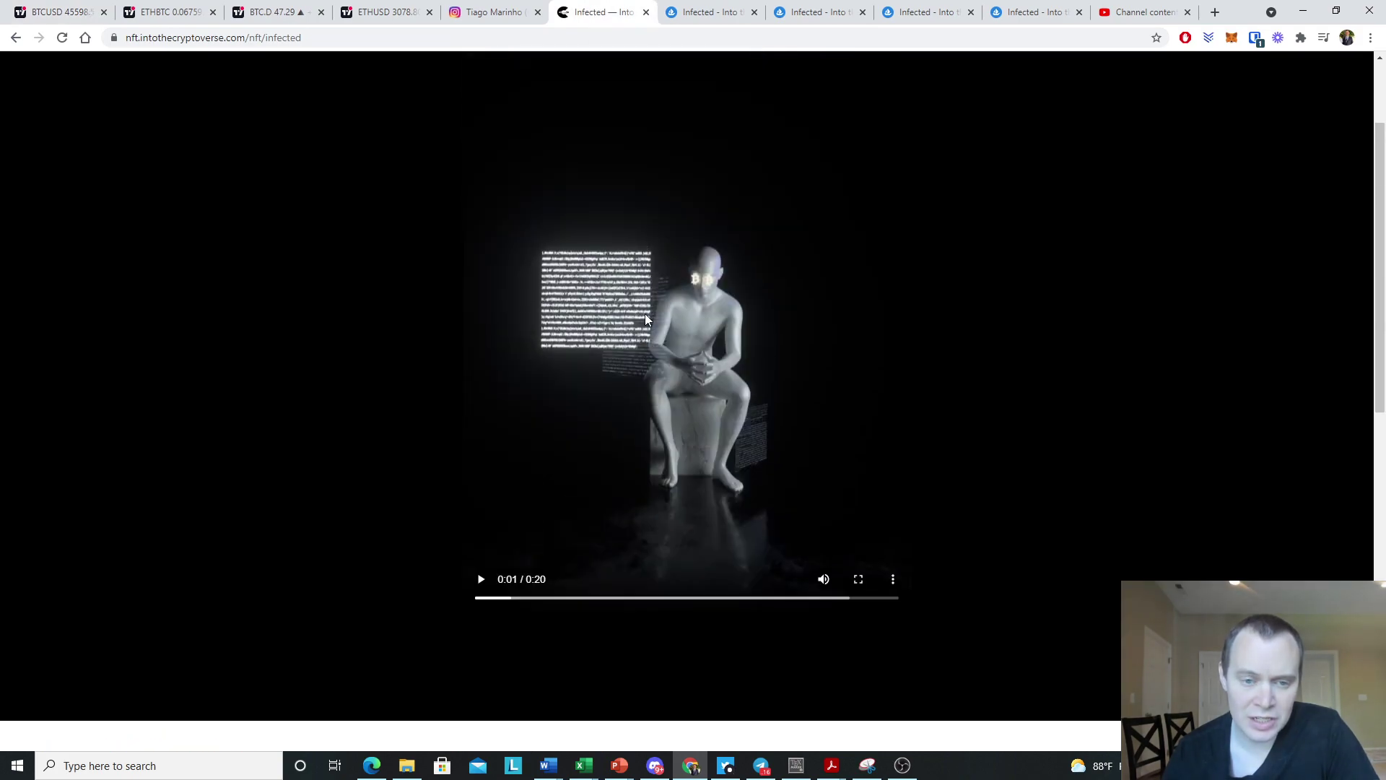
pyautogui.scroll(-6, 908, 374)
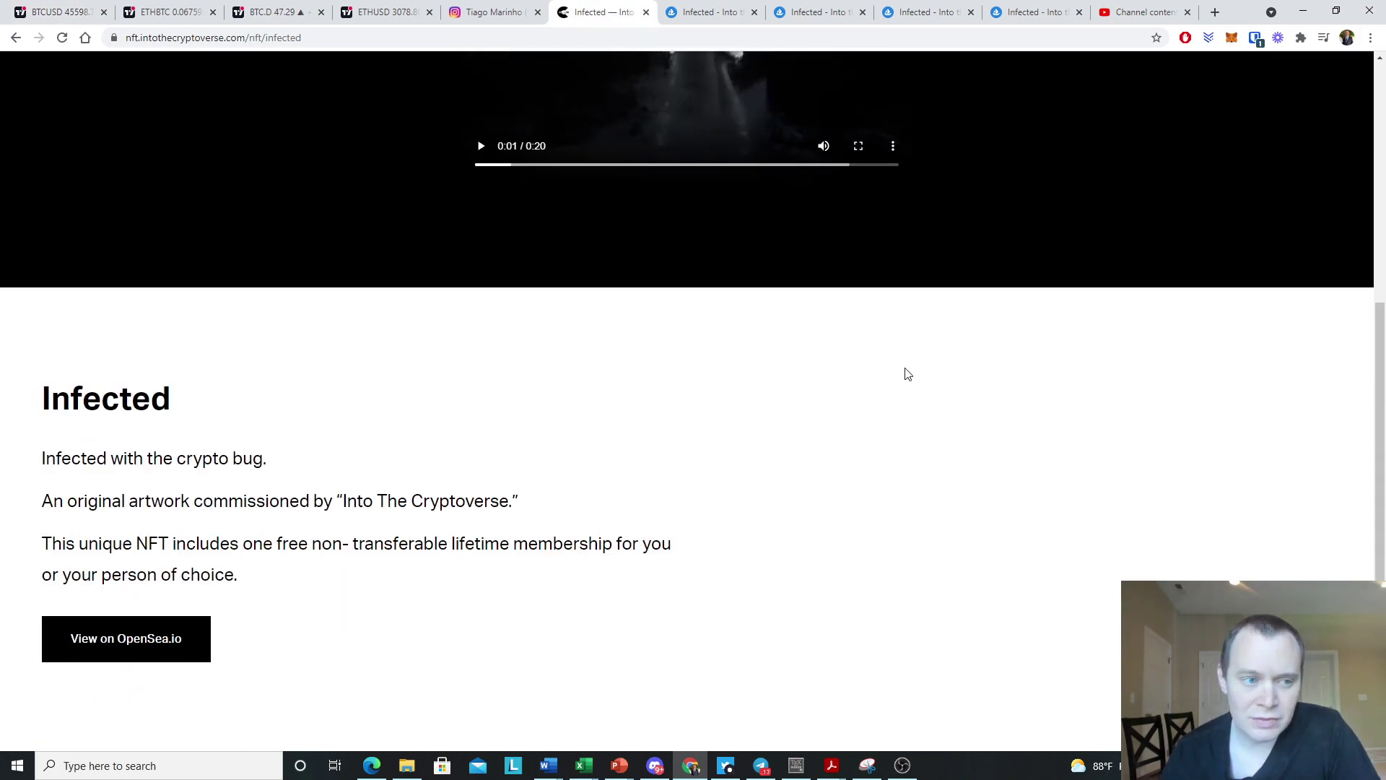